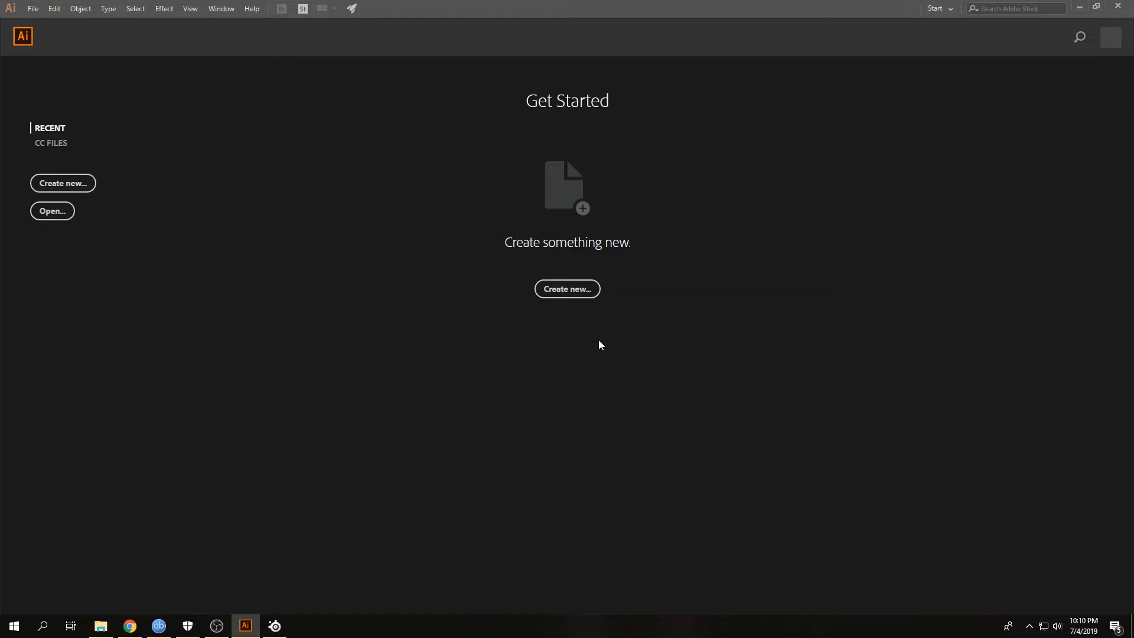
Create a new web document with an artboard of 1000 x 1000 px.
click(574, 295)
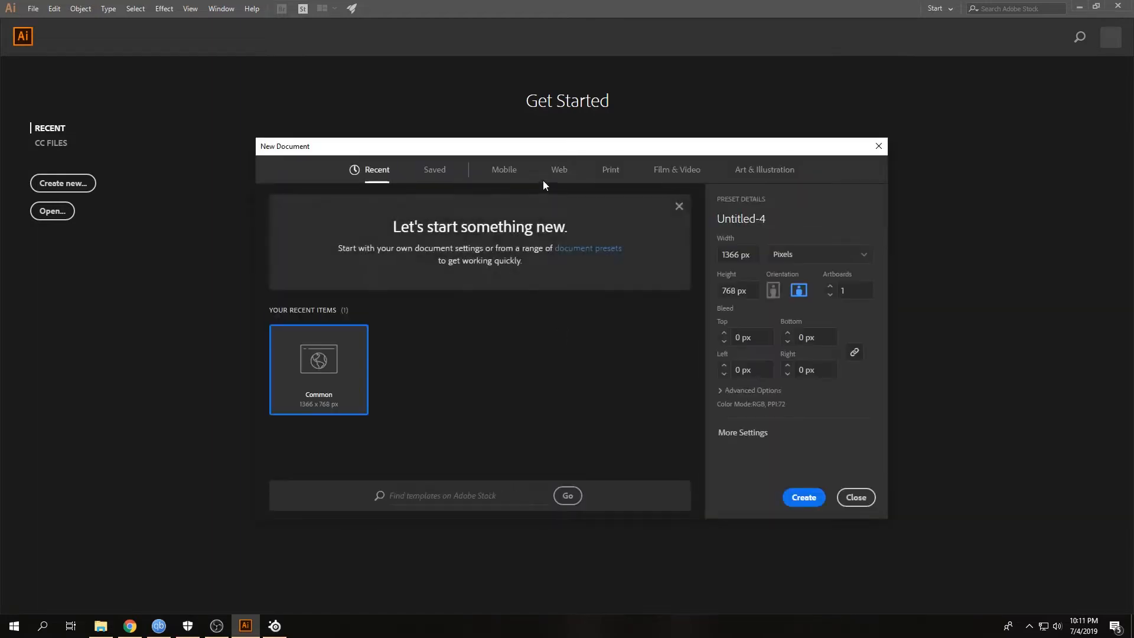
click(557, 177)
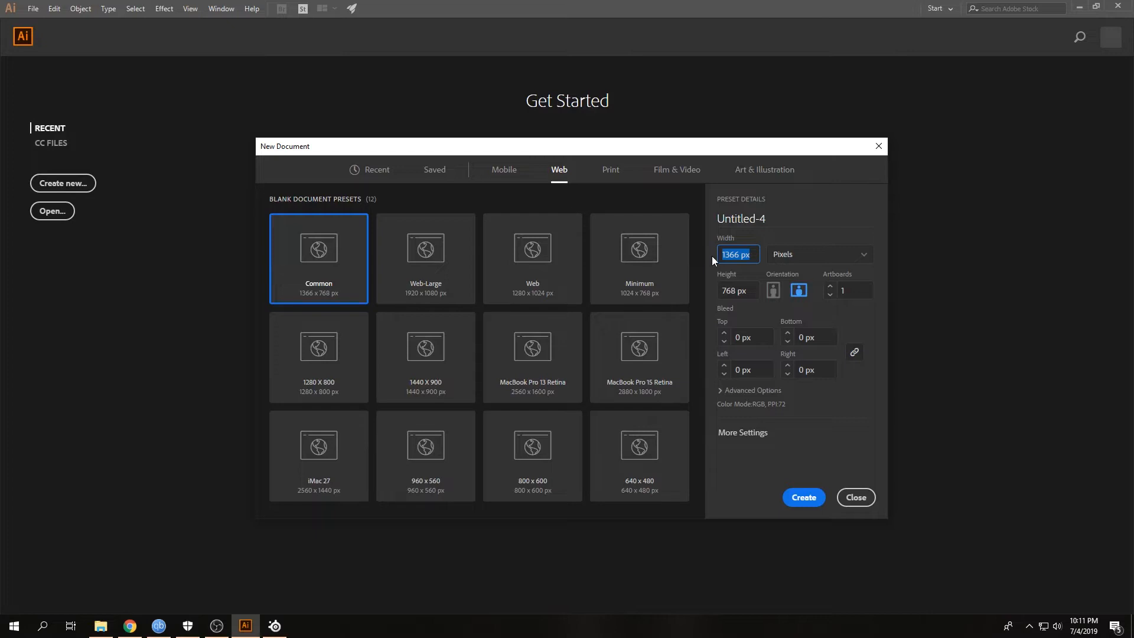
text(1000)
key(Tab)
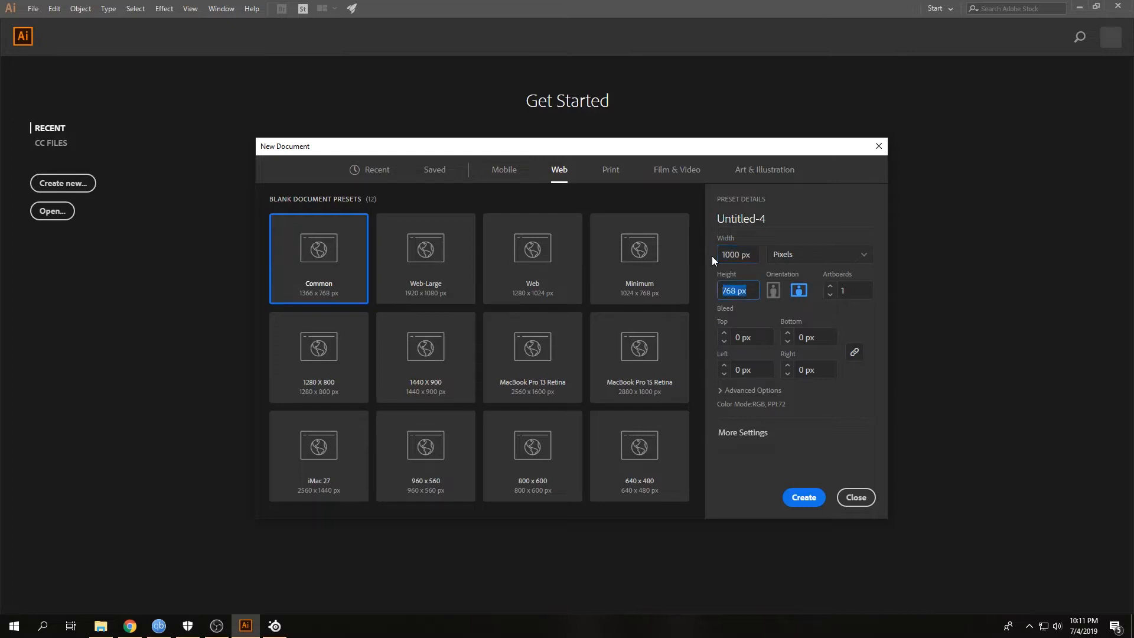
text(1000)
key(Tab)
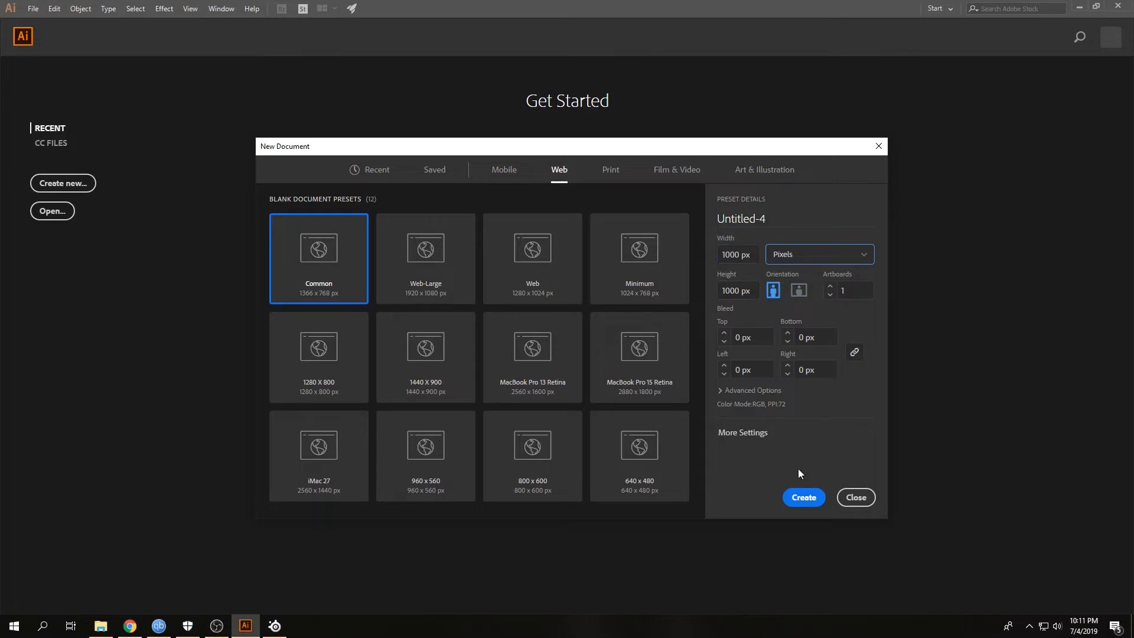
click(804, 496)
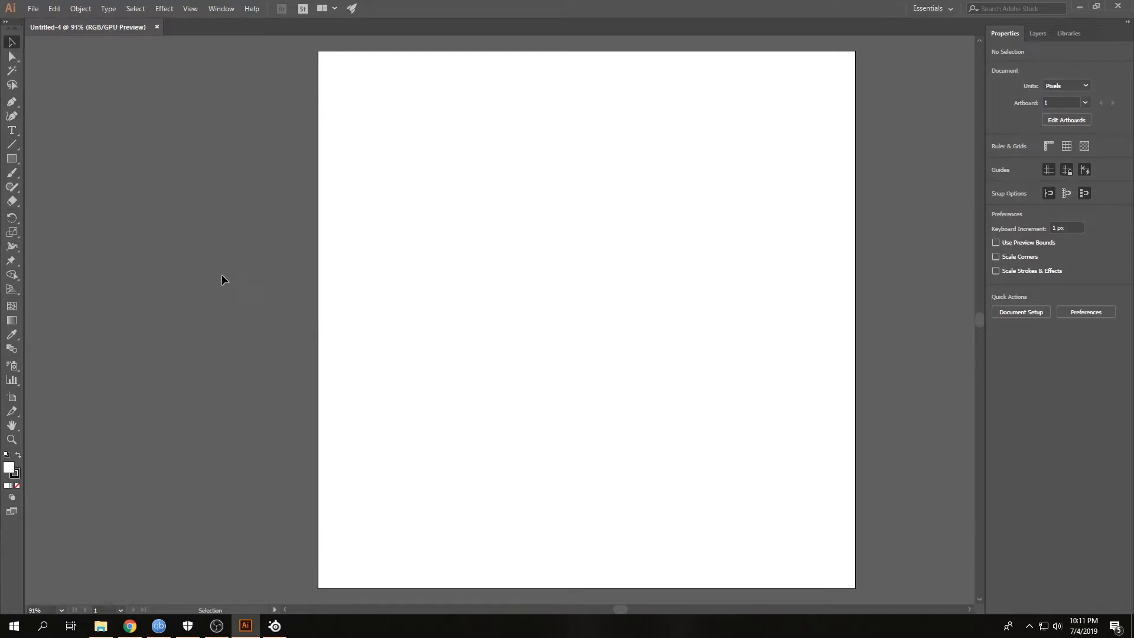
Set the Pen tool's stroke to none and its fill to light blue #5CB5FF, and move the color controls off the artboard.
click(13, 102)
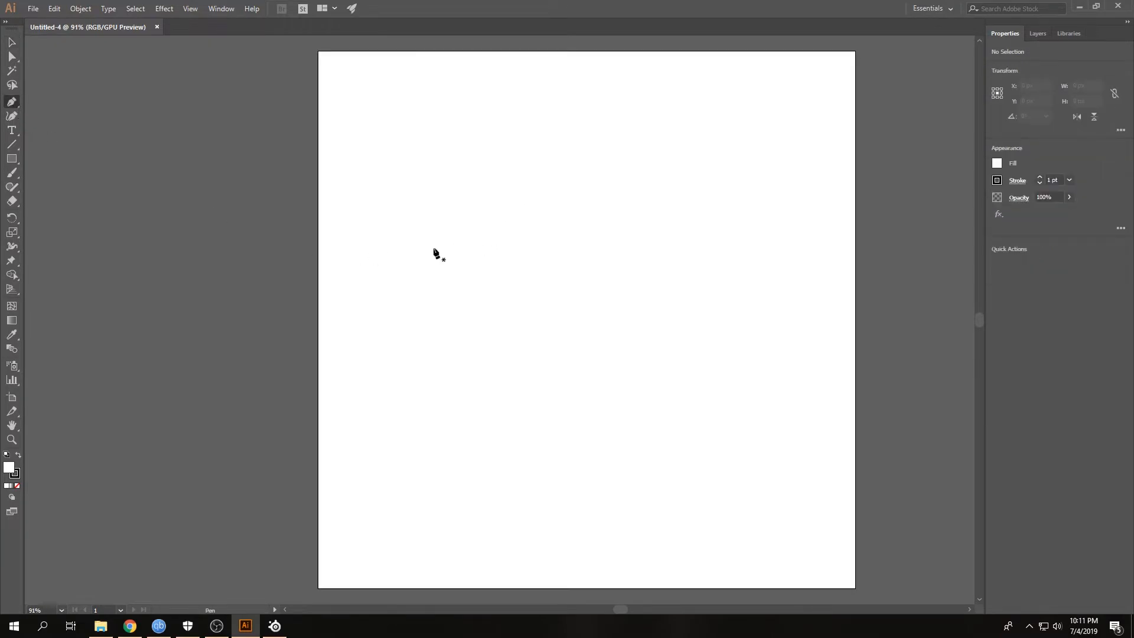
click(17, 476)
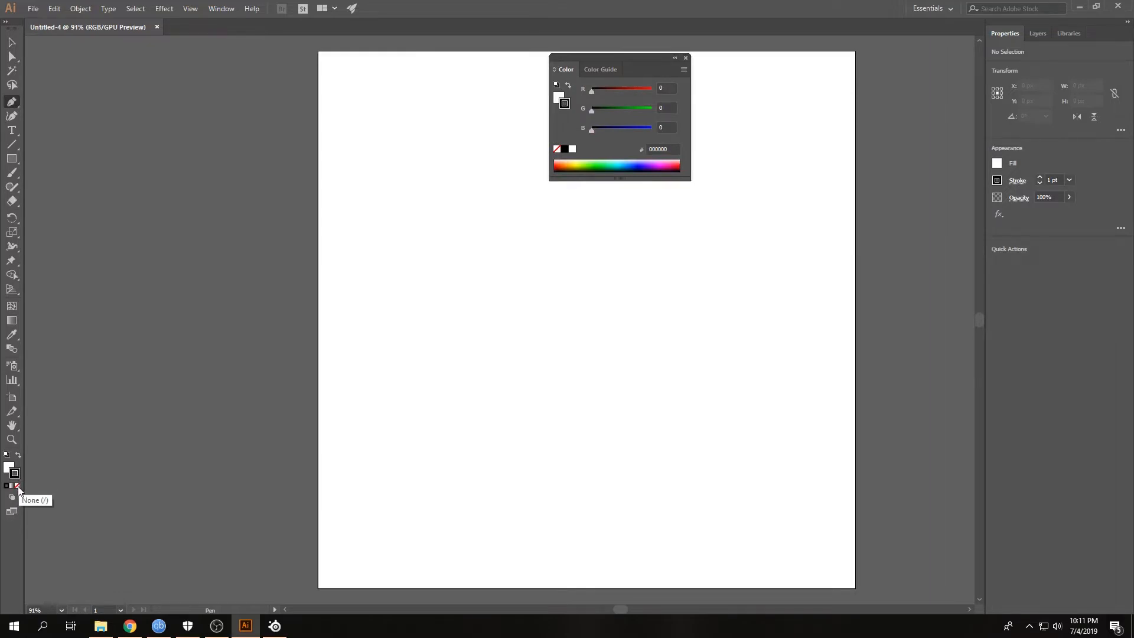
click(17, 486)
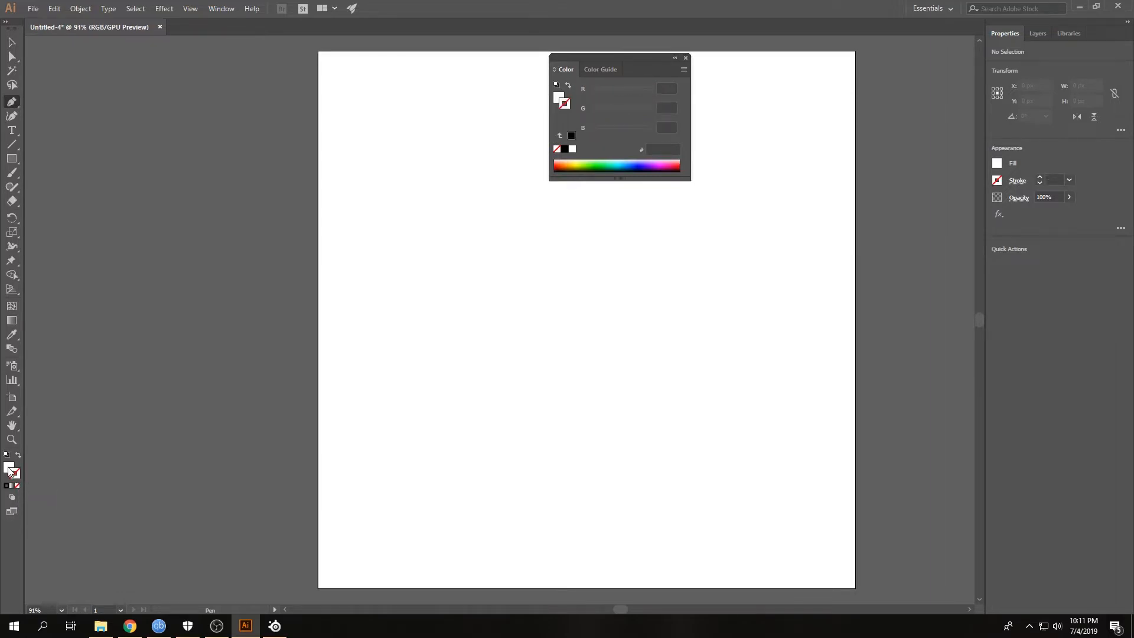
click(9, 472)
double_click(9, 471)
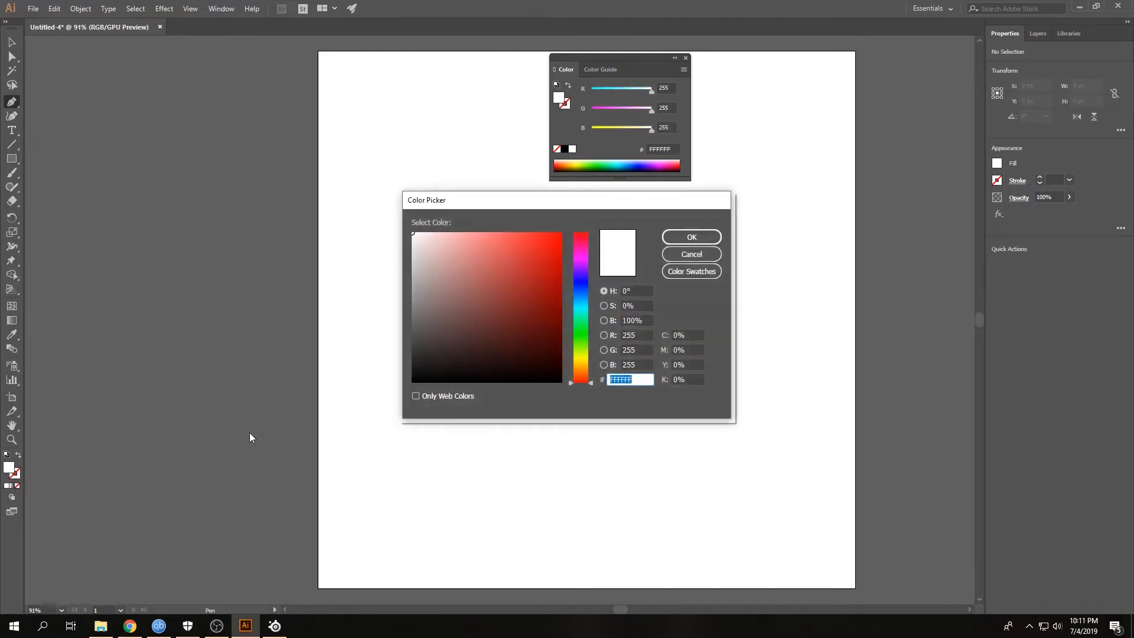
click(579, 293)
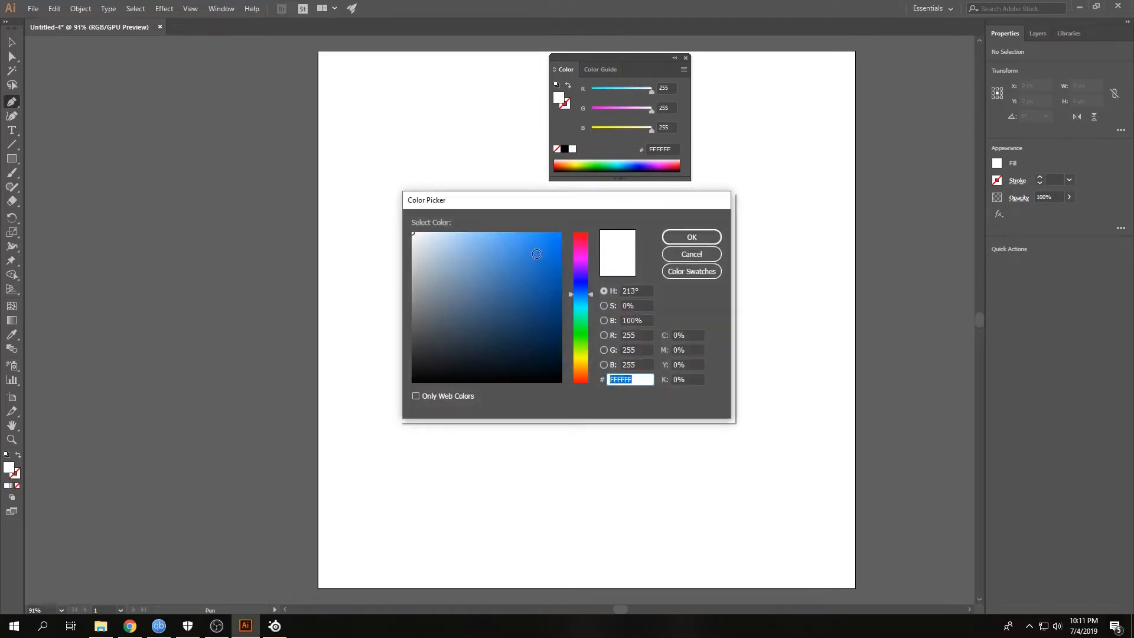
drag(521, 235, 509, 231)
drag(572, 294, 580, 297)
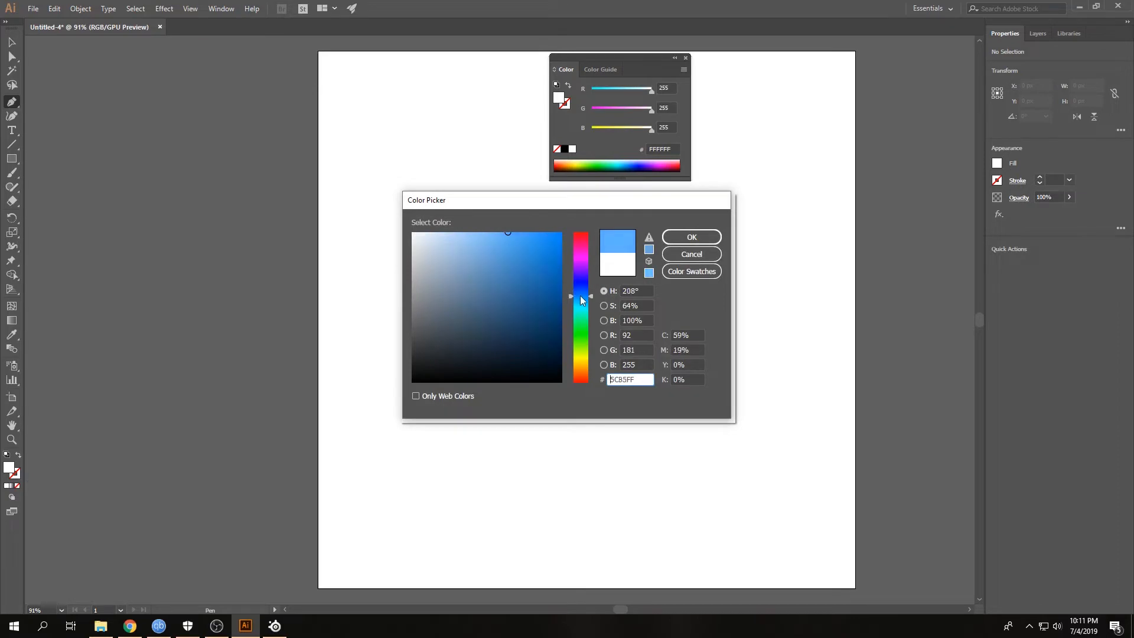
click(691, 237)
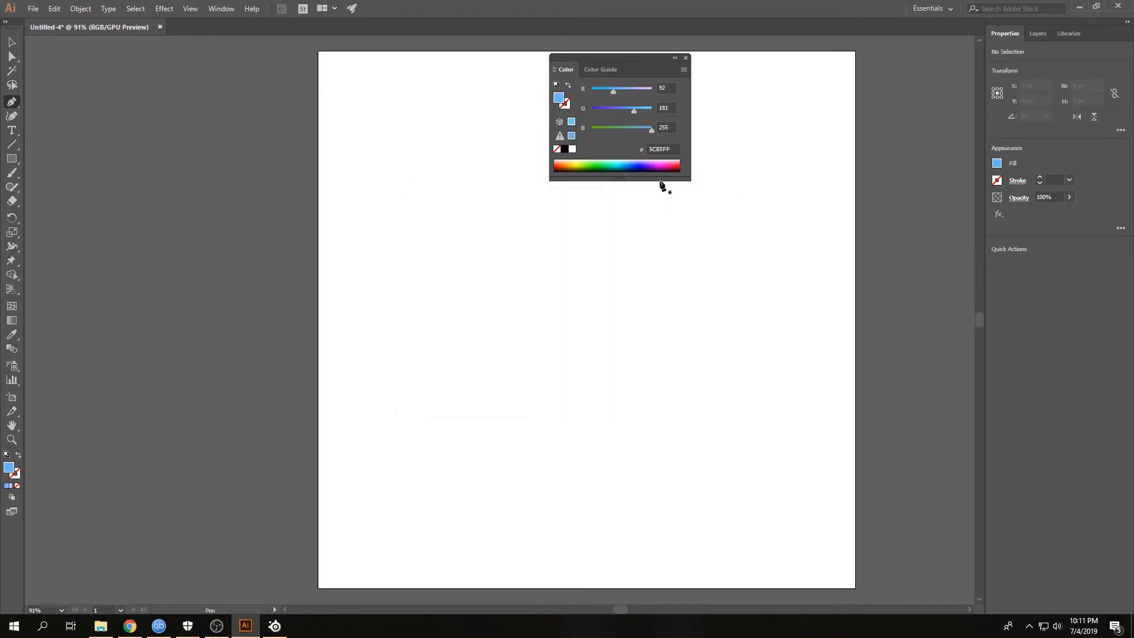
drag(630, 65, 916, 52)
Draw a closed, tall kidney-shaped blob on the left half of the artboard with the Pen tool and deselect it.
drag(620, 286, 476, 299)
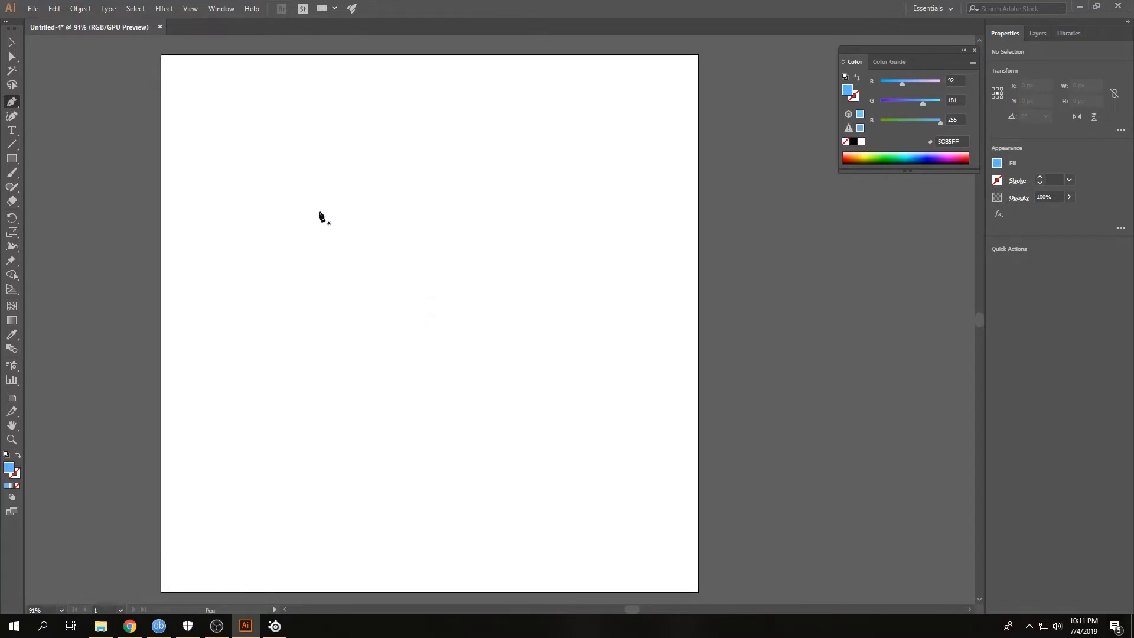
drag(300, 161, 268, 159)
drag(237, 225, 246, 264)
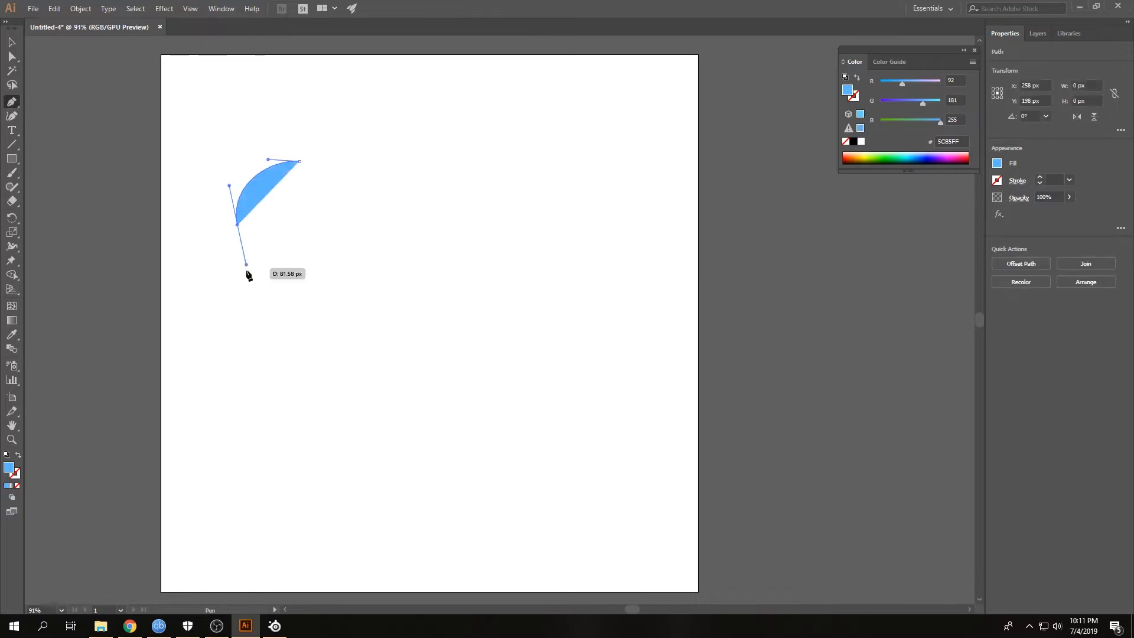
drag(239, 368, 205, 407)
drag(347, 431, 390, 361)
drag(306, 165, 268, 157)
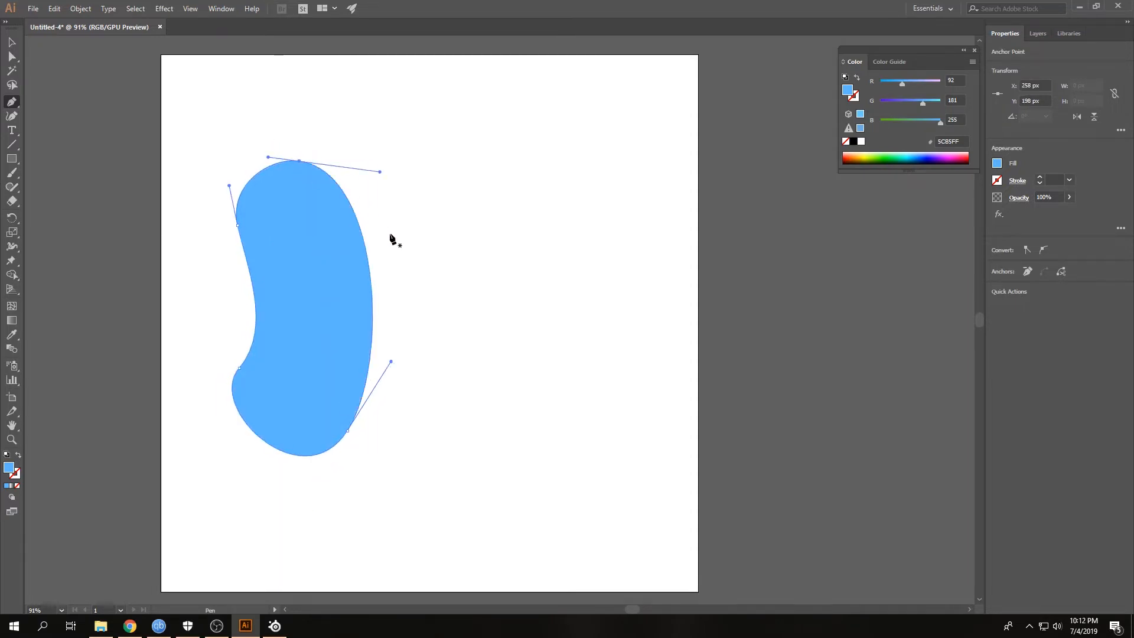
key(a)
click(454, 273)
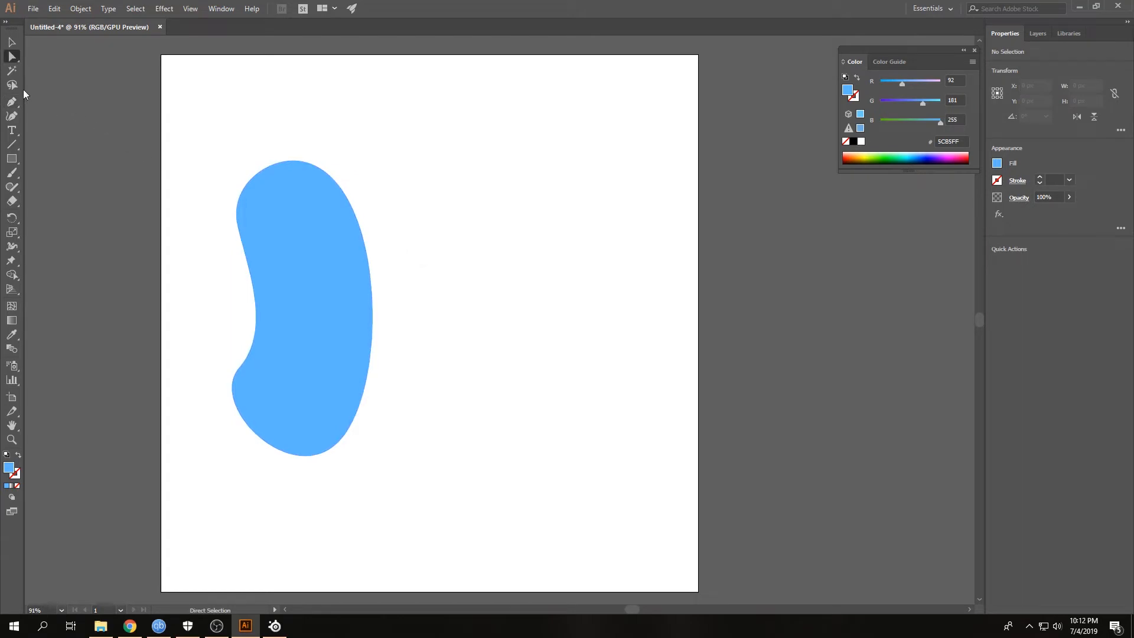
Draw a closed kidney-shaped blob about 331 x 584 px beside the first one with the Curvature tool.
click(13, 58)
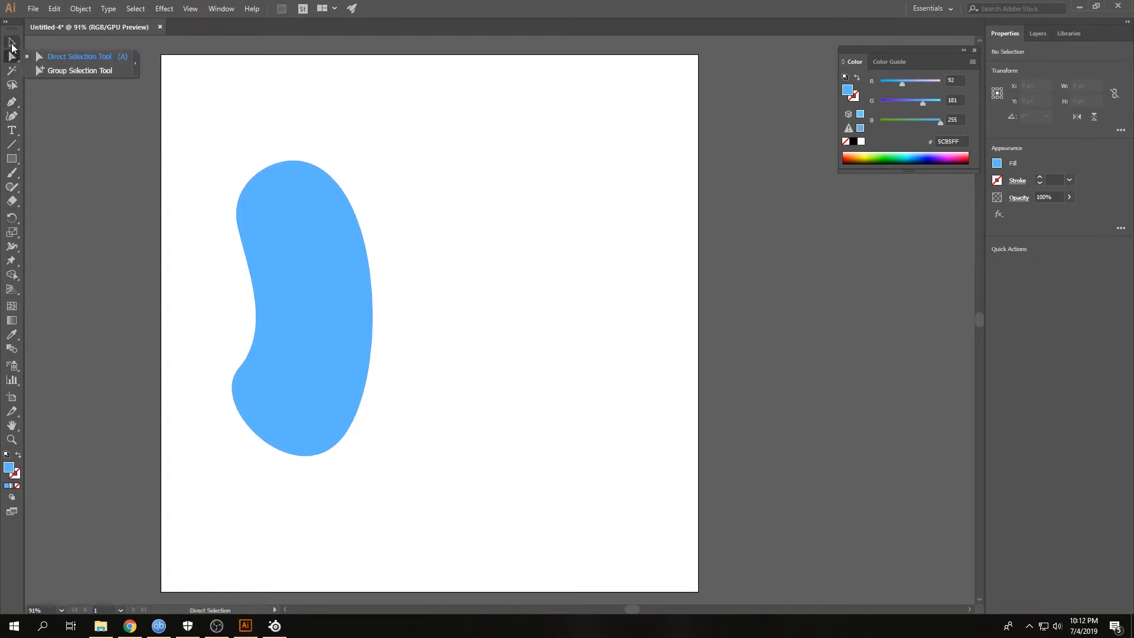
click(12, 43)
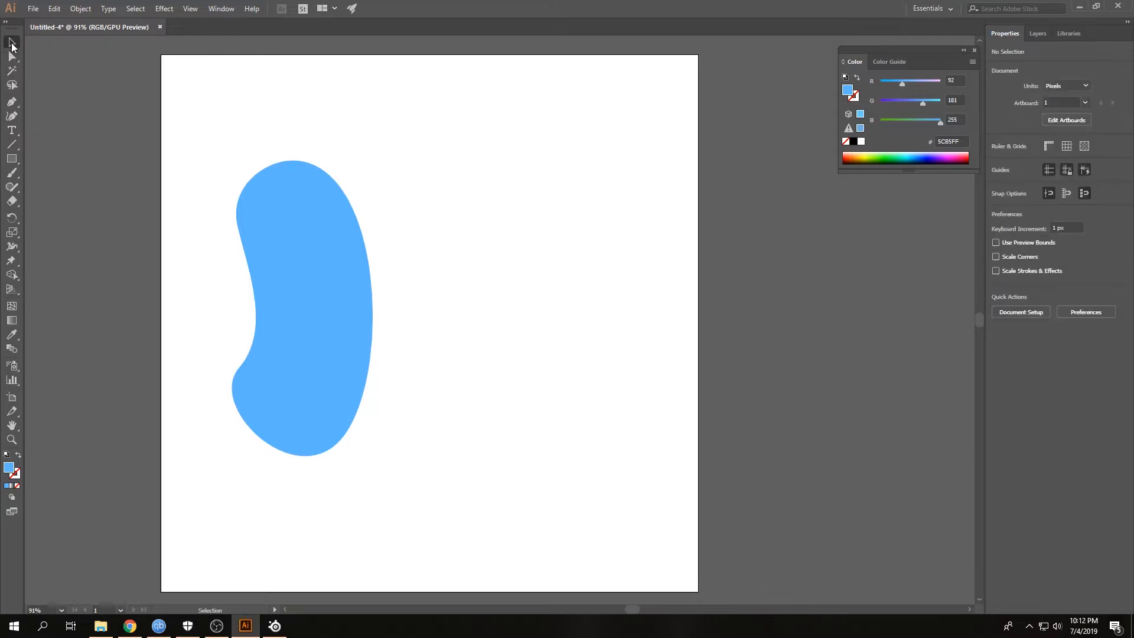
click(11, 102)
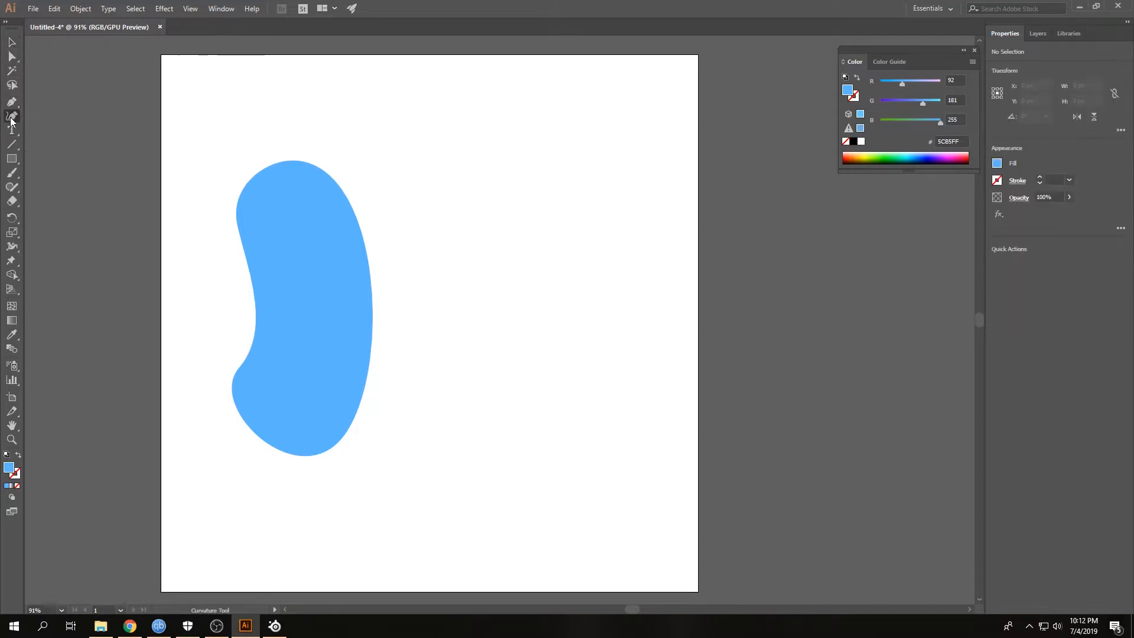
click(12, 117)
click(546, 187)
click(466, 161)
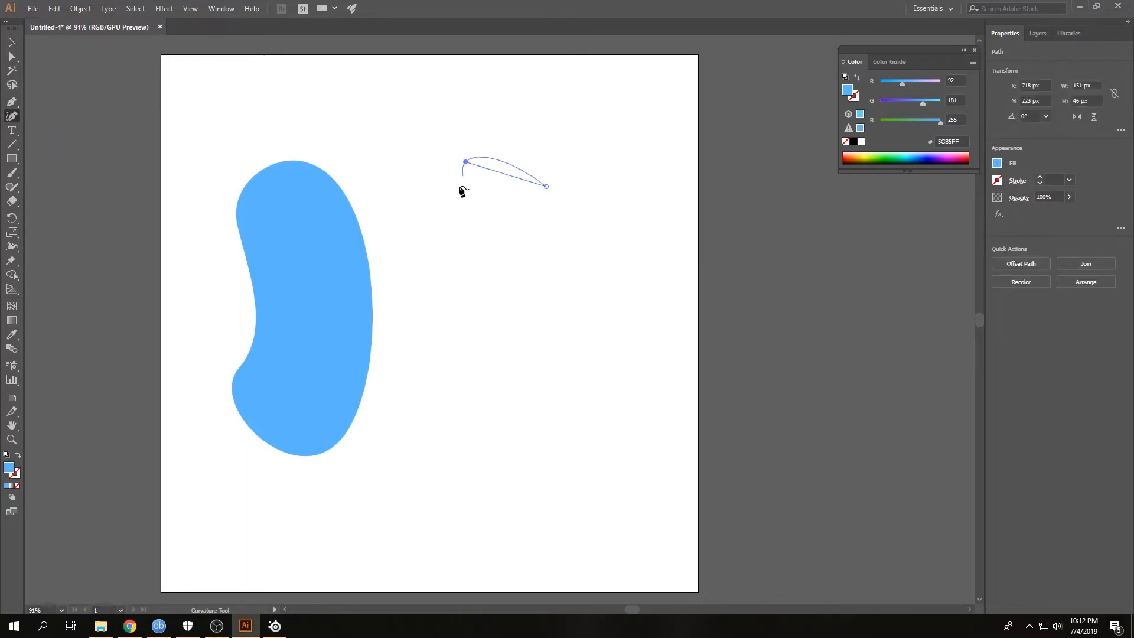
click(430, 222)
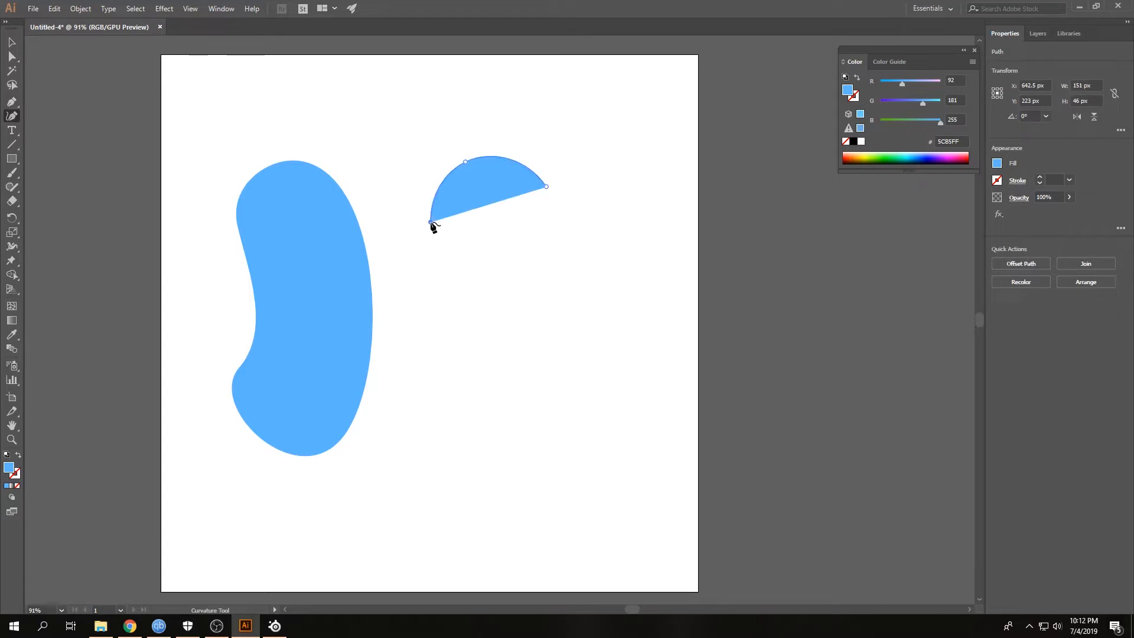
click(451, 306)
click(400, 391)
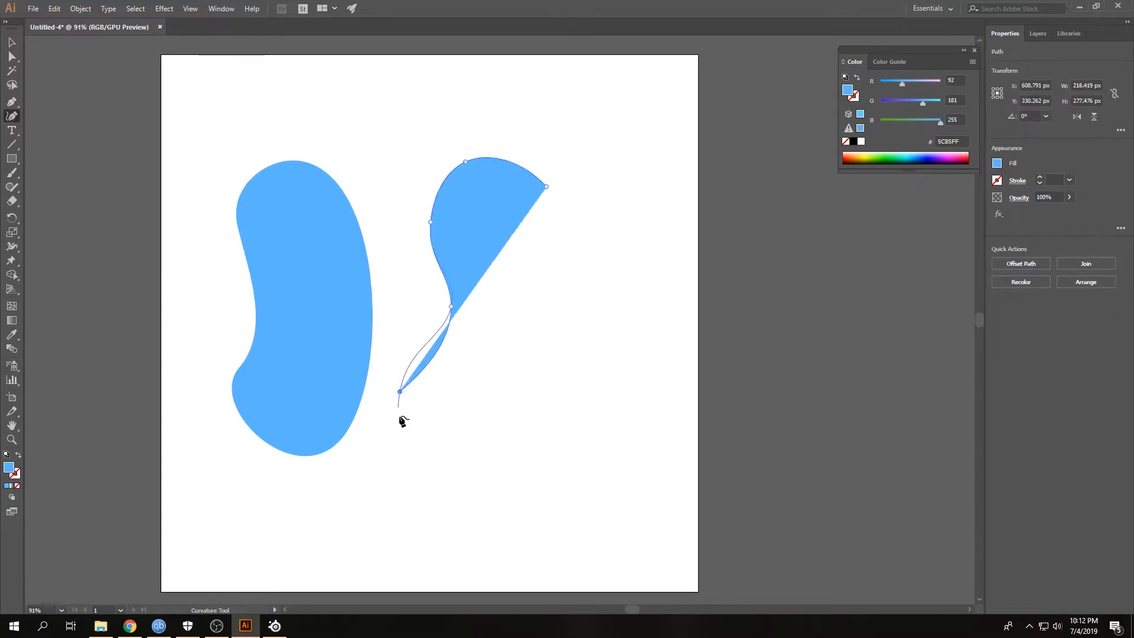
click(464, 472)
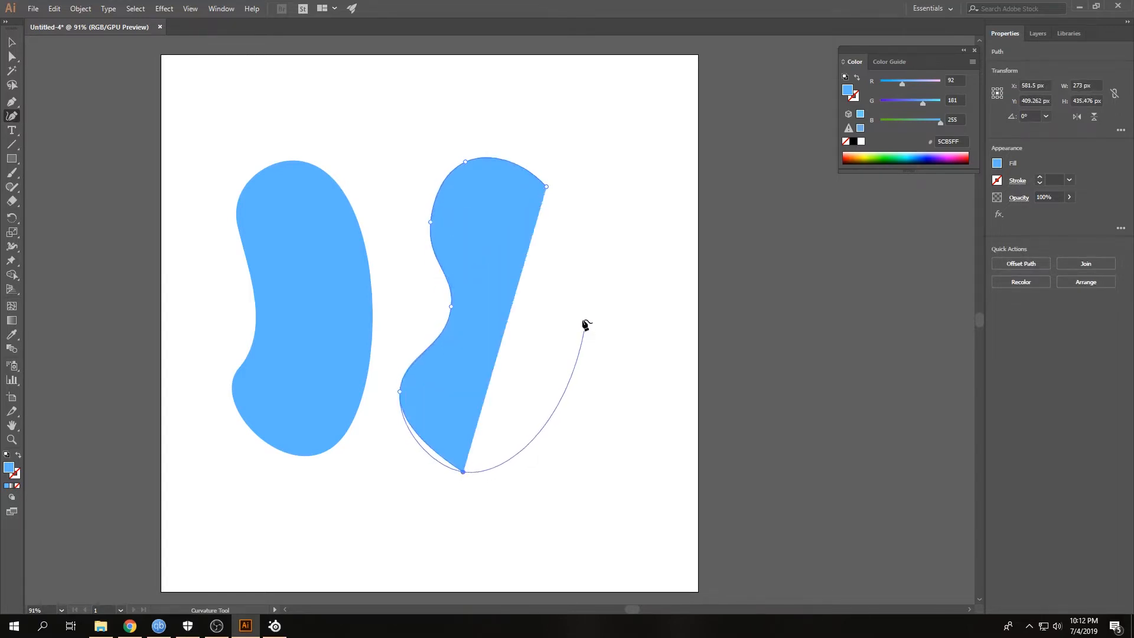
click(575, 301)
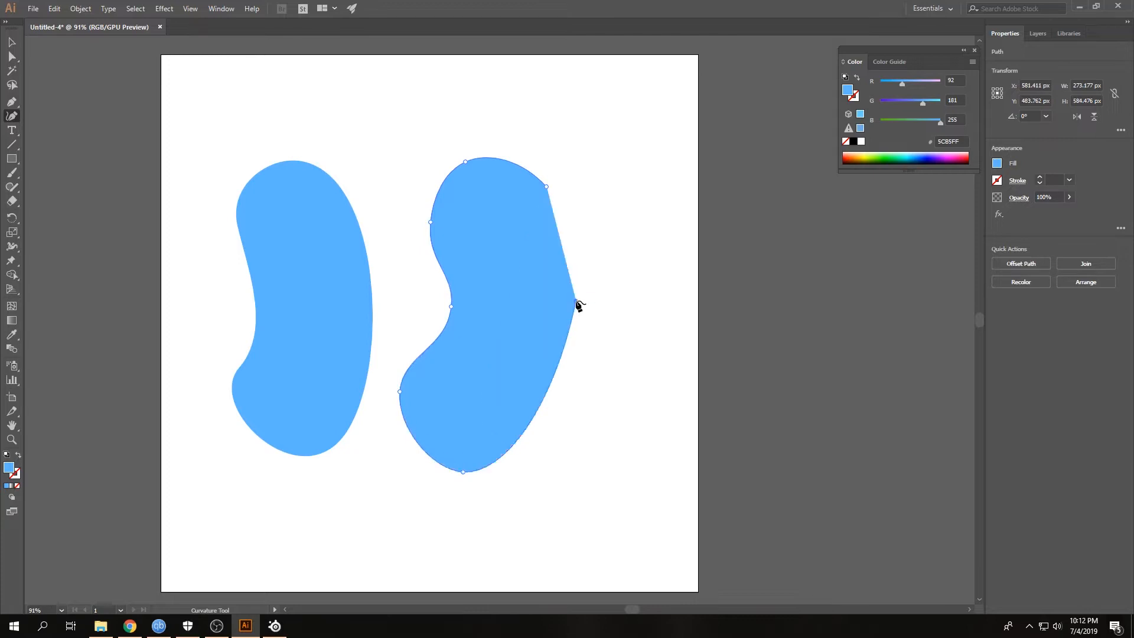
click(546, 188)
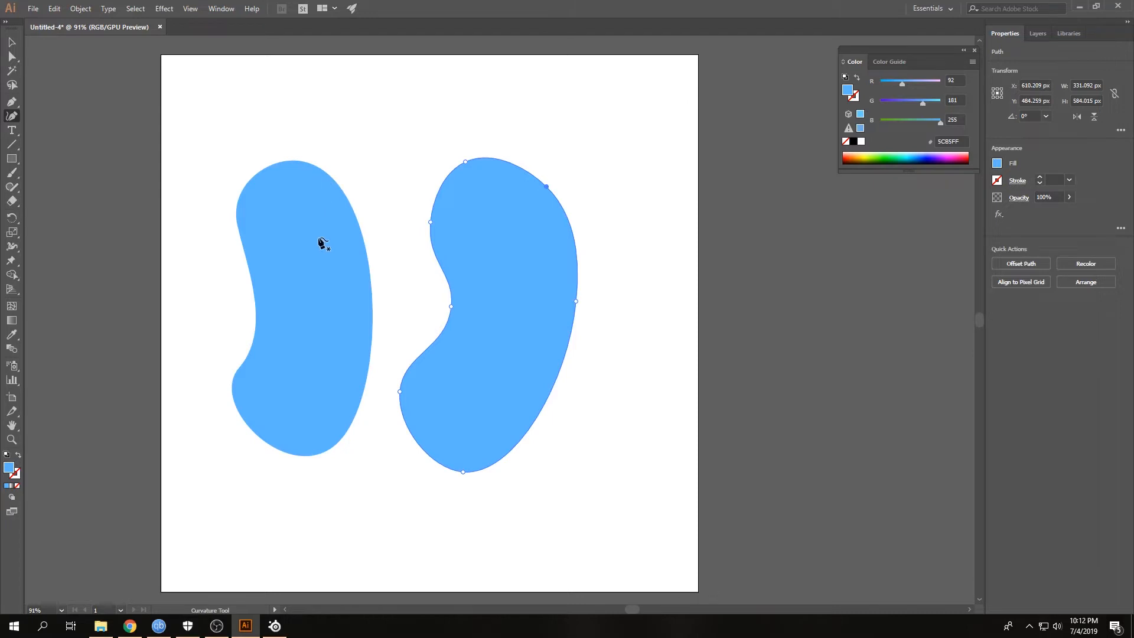
Draw a second closed curved blob overlapping the right-hand kidney shape and bulging out toward its upper right.
click(572, 419)
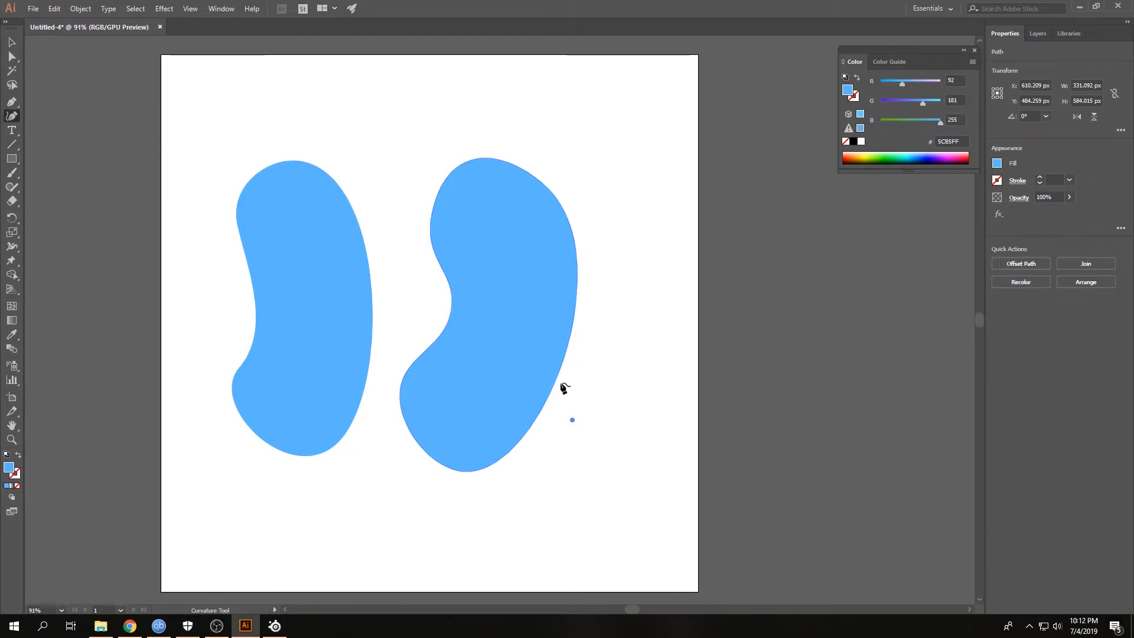
click(566, 323)
click(636, 276)
click(631, 193)
click(491, 172)
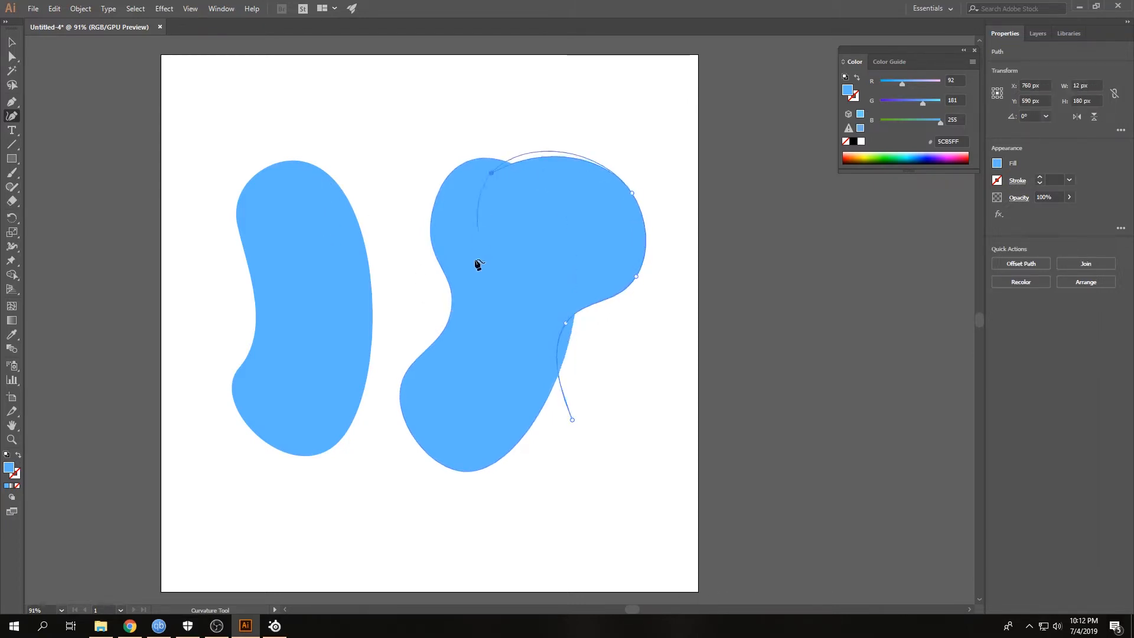
click(475, 260)
click(438, 430)
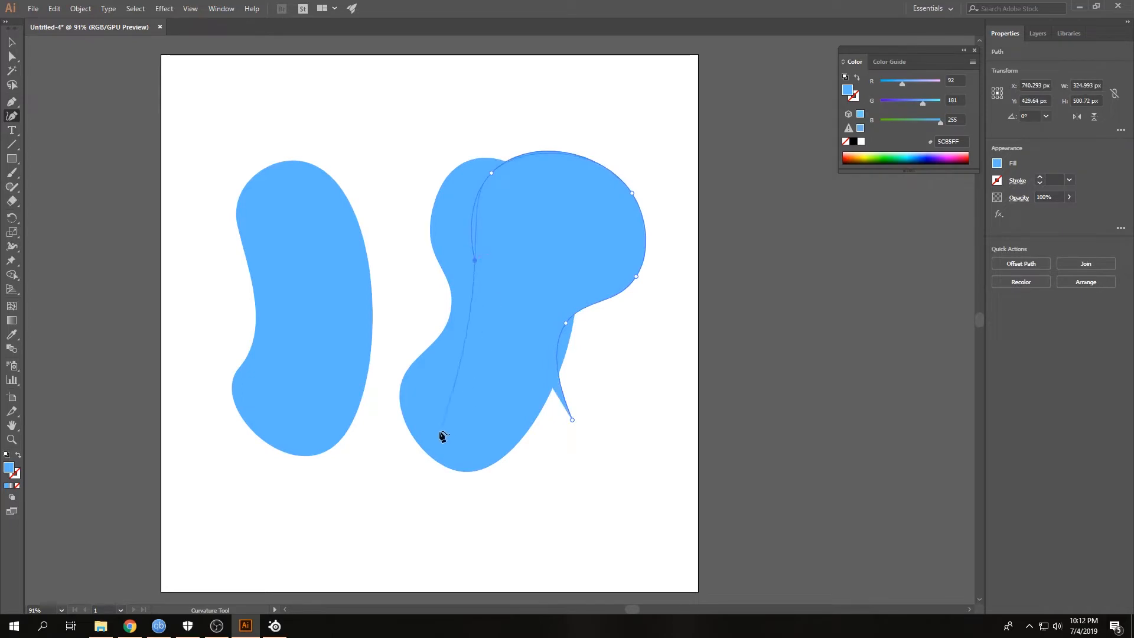
click(571, 422)
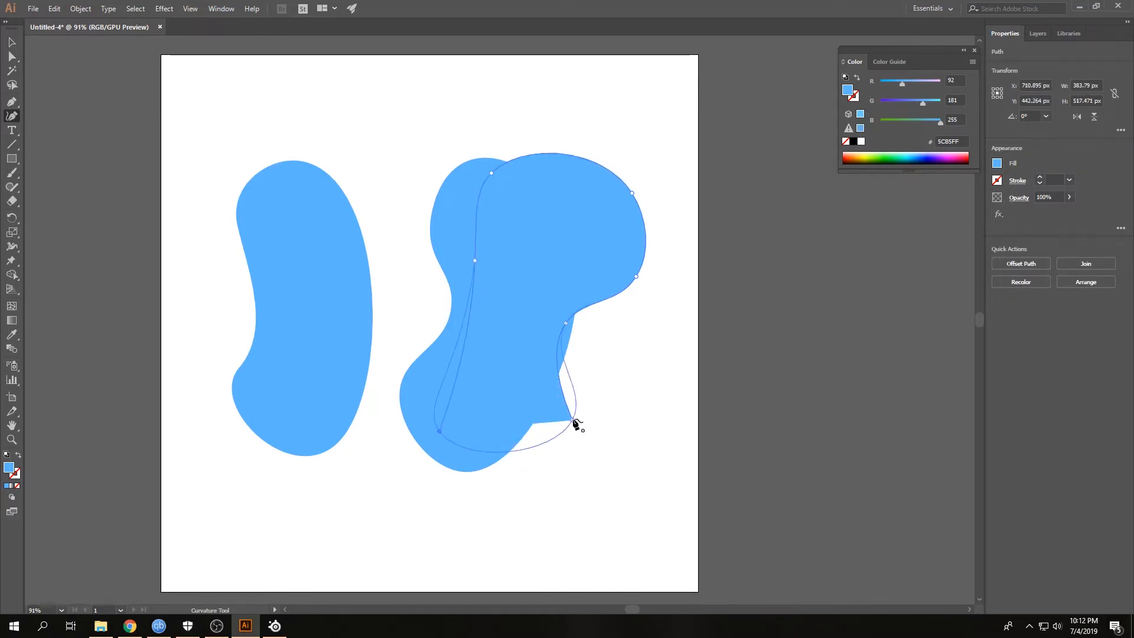
Draw a small closed wavy shape about 185 px wide below the left-hand blob.
click(228, 496)
click(302, 472)
click(307, 511)
click(271, 498)
click(236, 516)
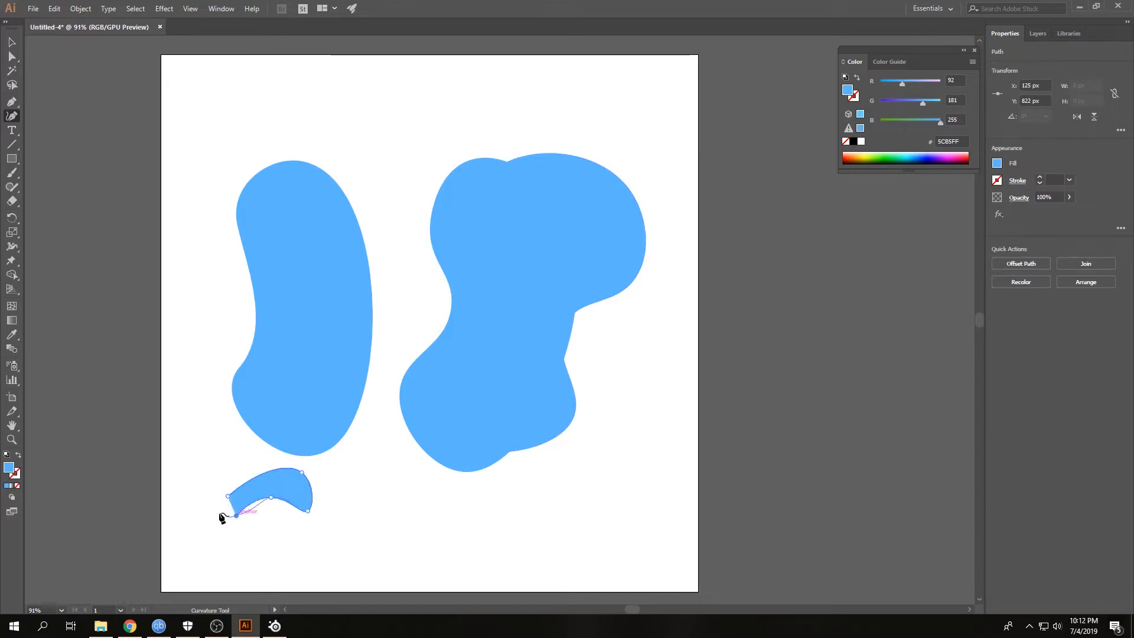
click(213, 499)
click(228, 495)
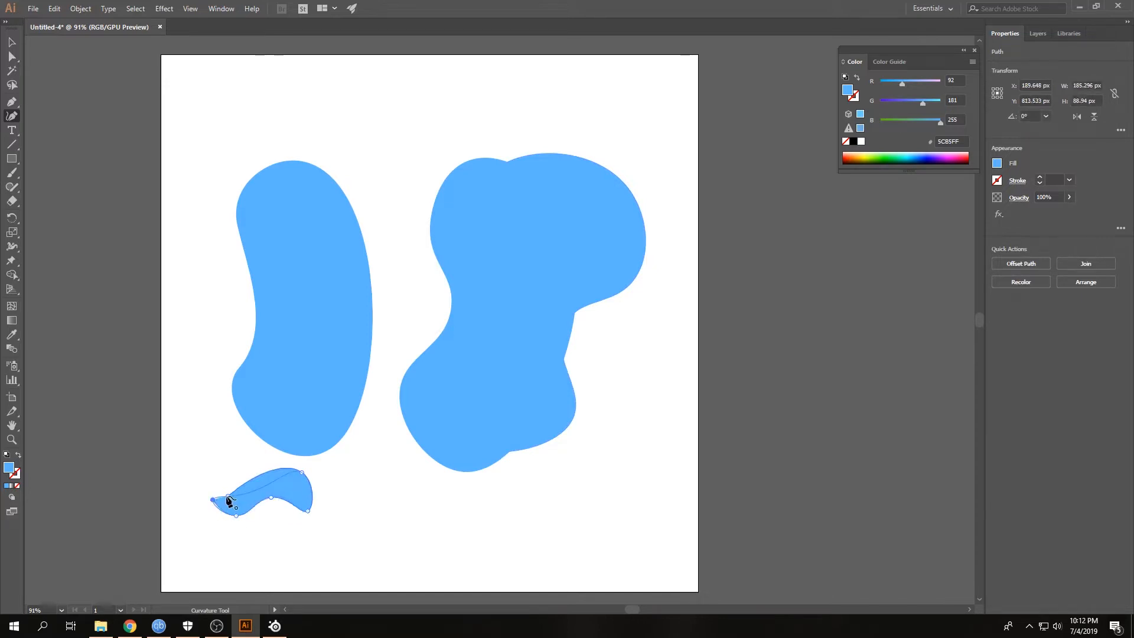
Draw a small closed rounded shape with a notch in its lower left, below the overlapping blobs.
click(458, 515)
click(409, 480)
click(384, 521)
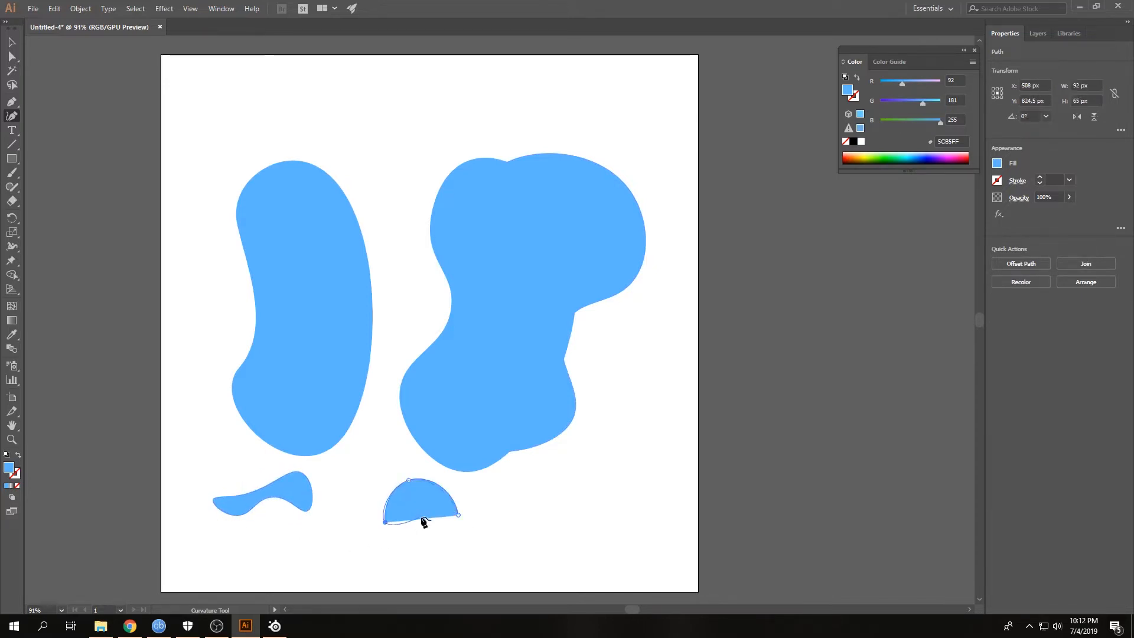
click(421, 517)
click(418, 543)
click(456, 536)
click(458, 514)
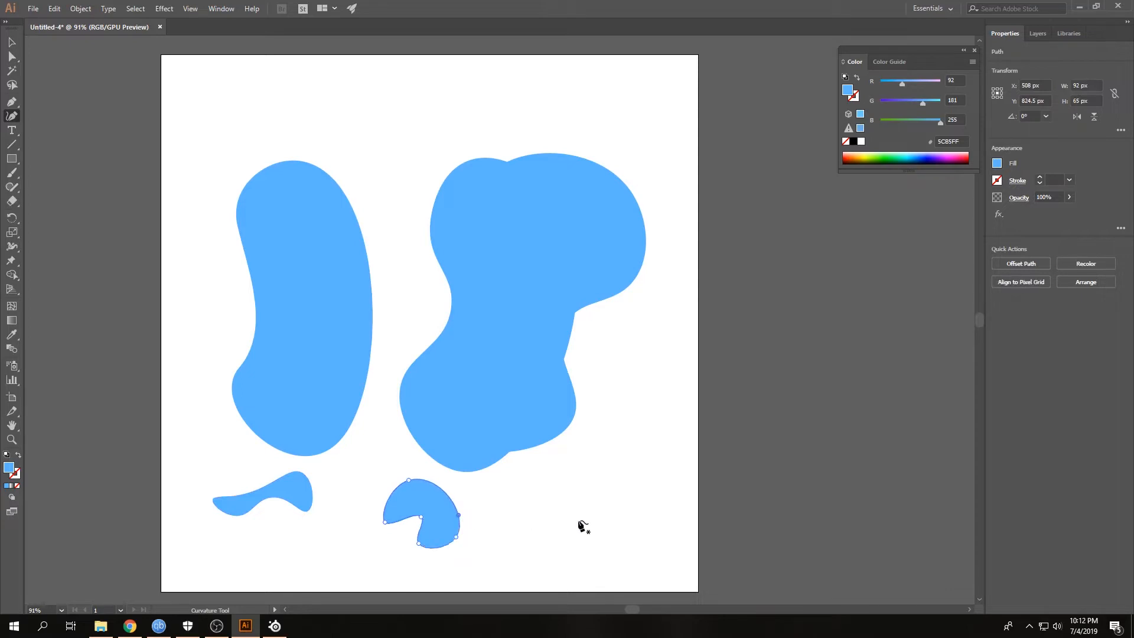
click(388, 248)
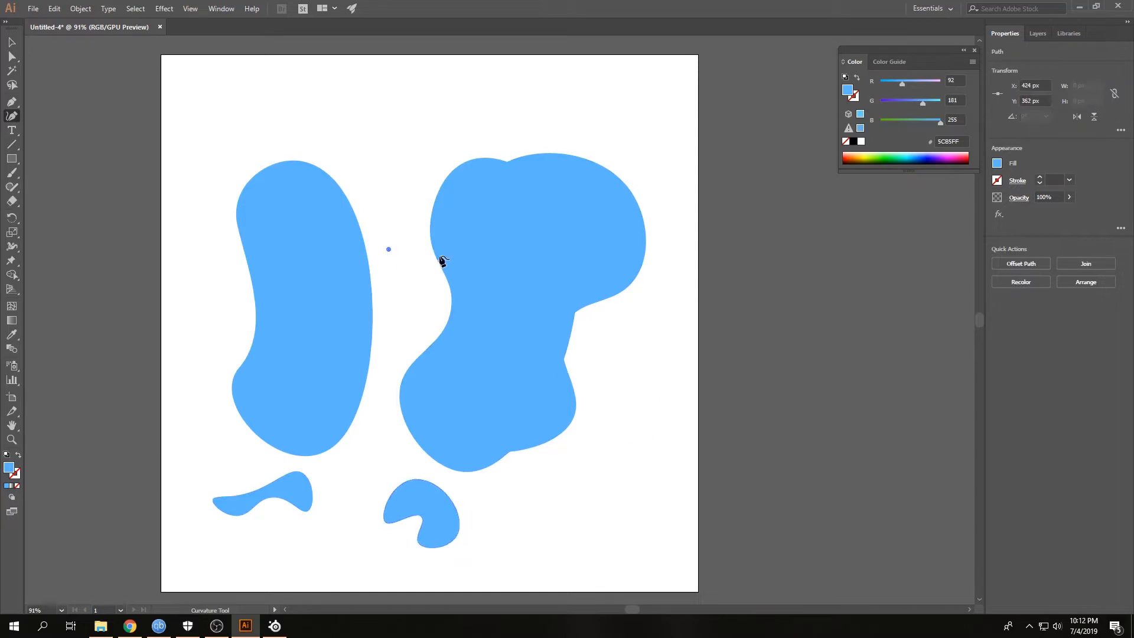
click(397, 205)
key(ctrl+z)
key(ctrl+z)
Draw a small closed arched shape just above the upper right of the left-hand blob with the Curvature tool.
click(378, 129)
click(334, 142)
click(353, 180)
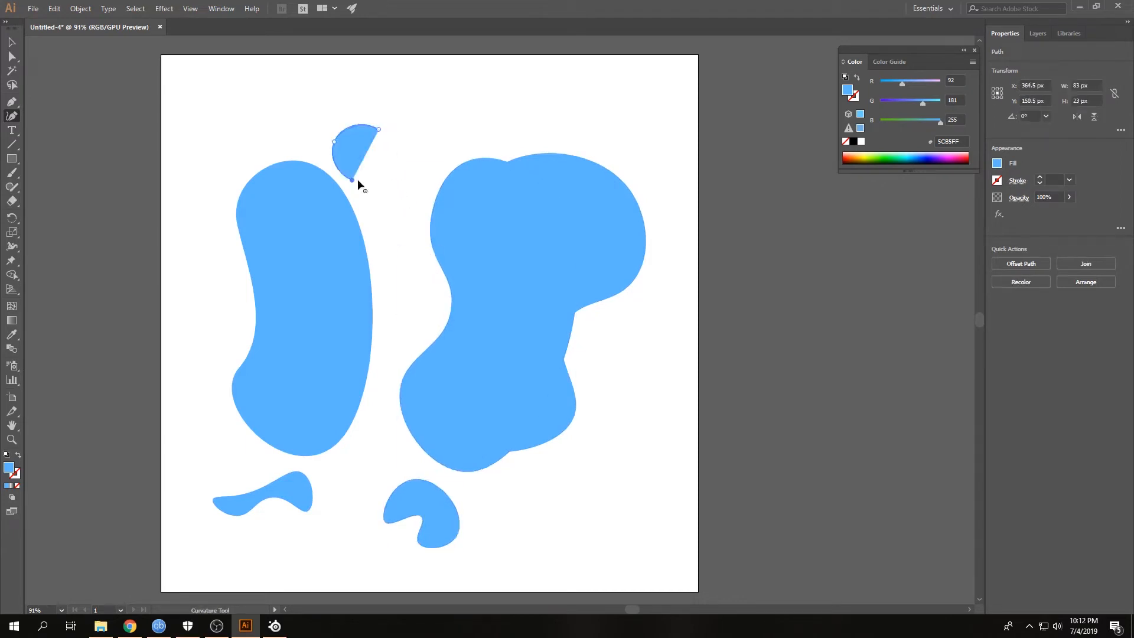
click(371, 154)
click(395, 159)
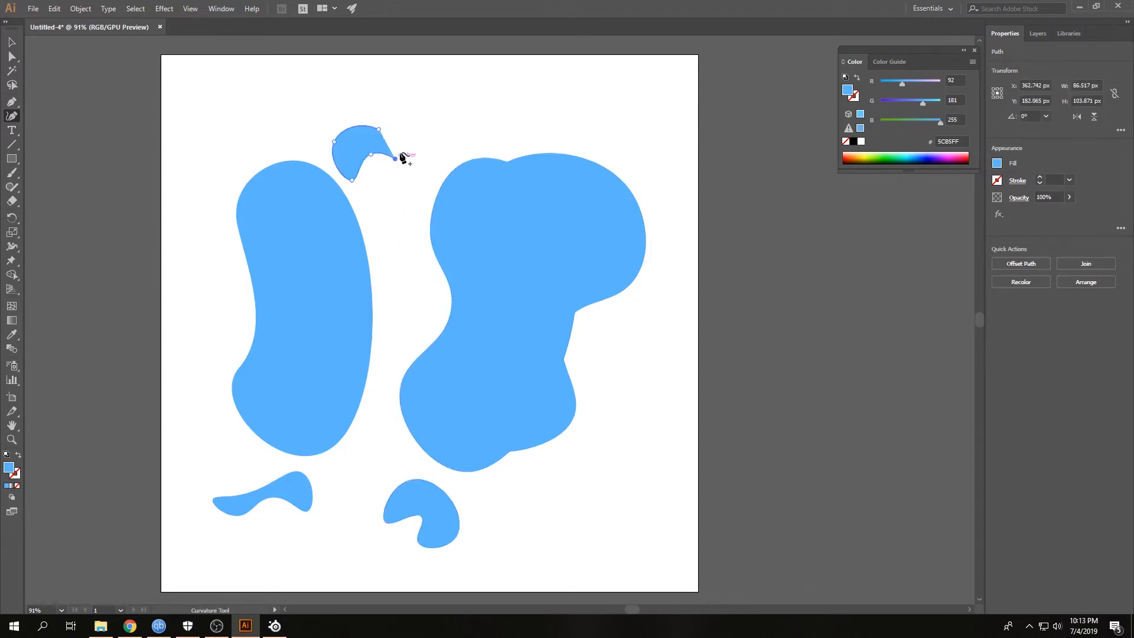
click(380, 130)
Draw a closed wavy, hooked shape about 292 x 148 px near the artboard's upper edge, overlapping the small arched shape.
click(495, 100)
click(497, 118)
click(435, 124)
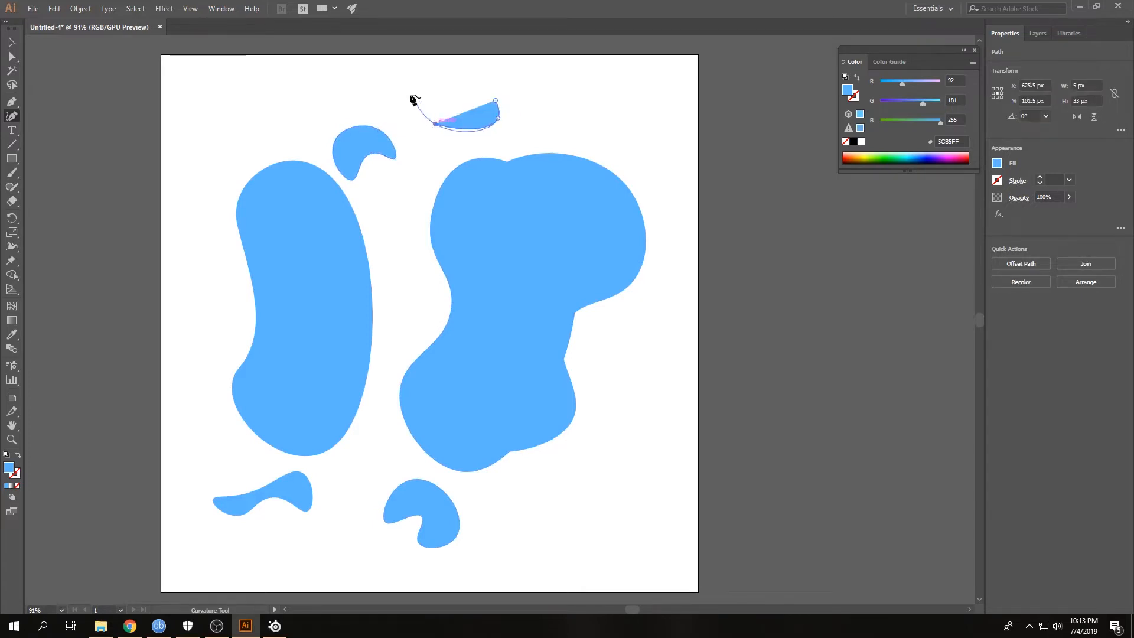
click(411, 93)
click(397, 130)
click(422, 140)
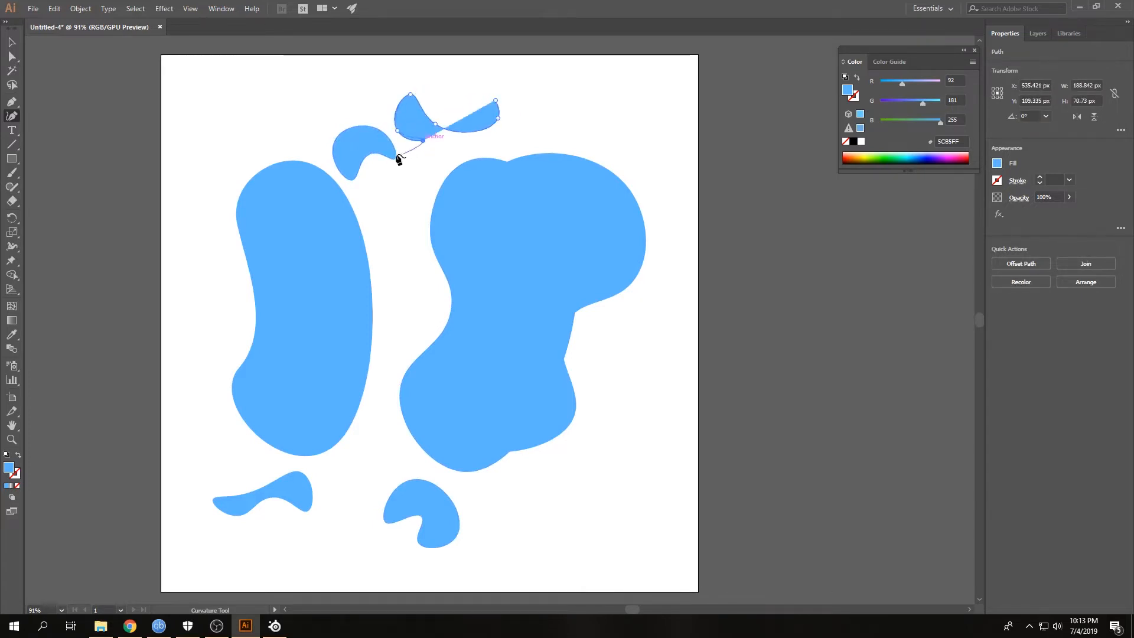
click(381, 148)
click(345, 81)
click(406, 77)
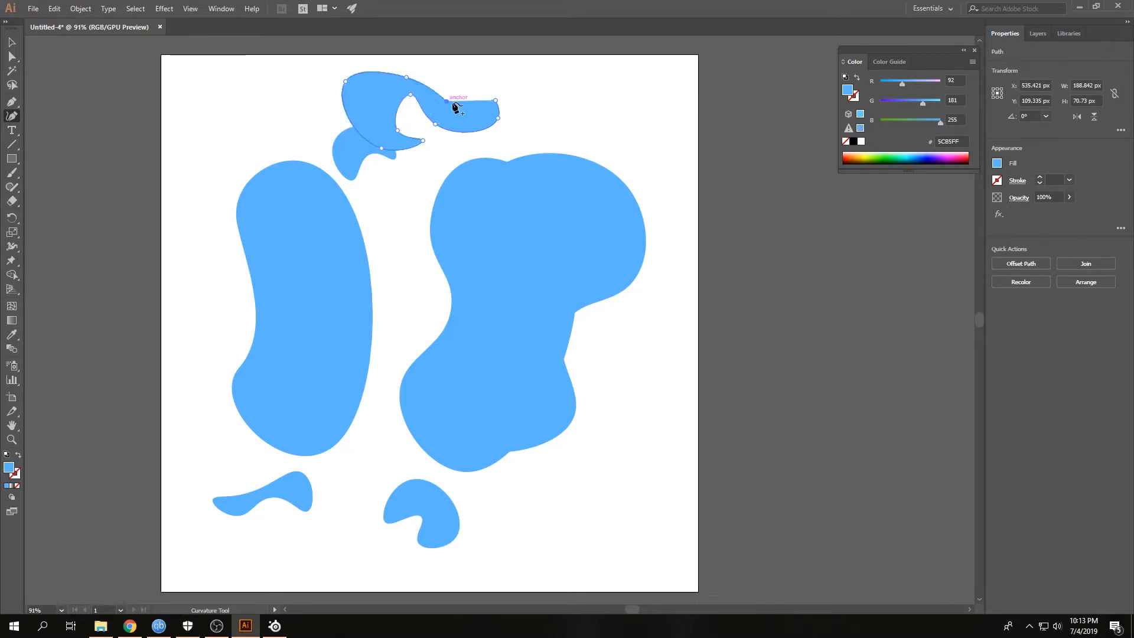
click(447, 101)
click(474, 78)
click(495, 100)
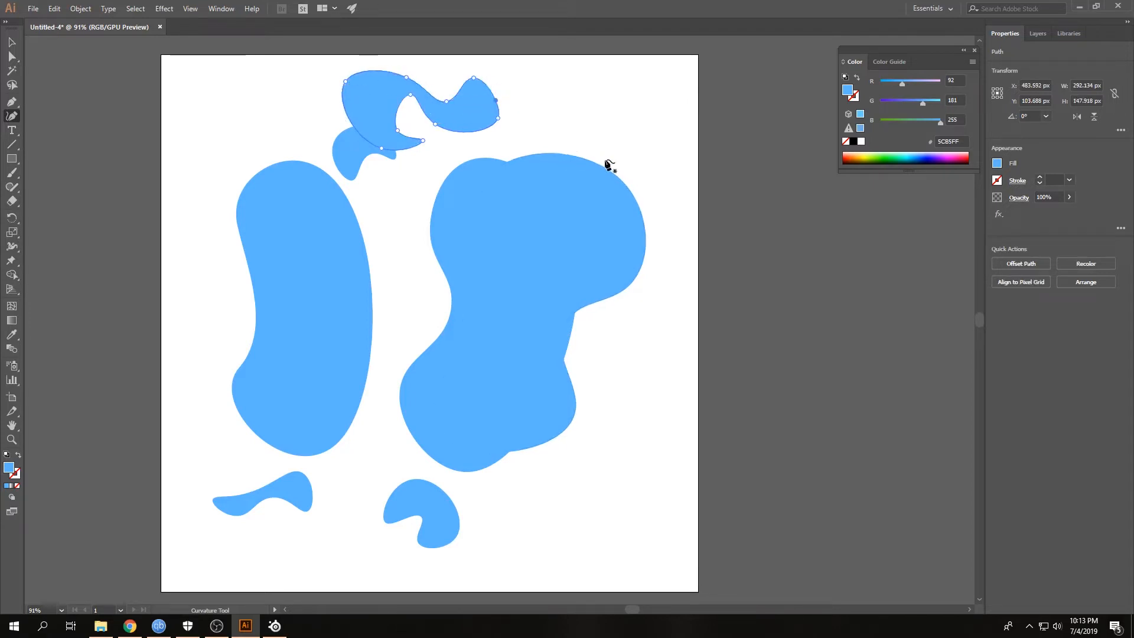
click(627, 129)
click(584, 129)
click(580, 158)
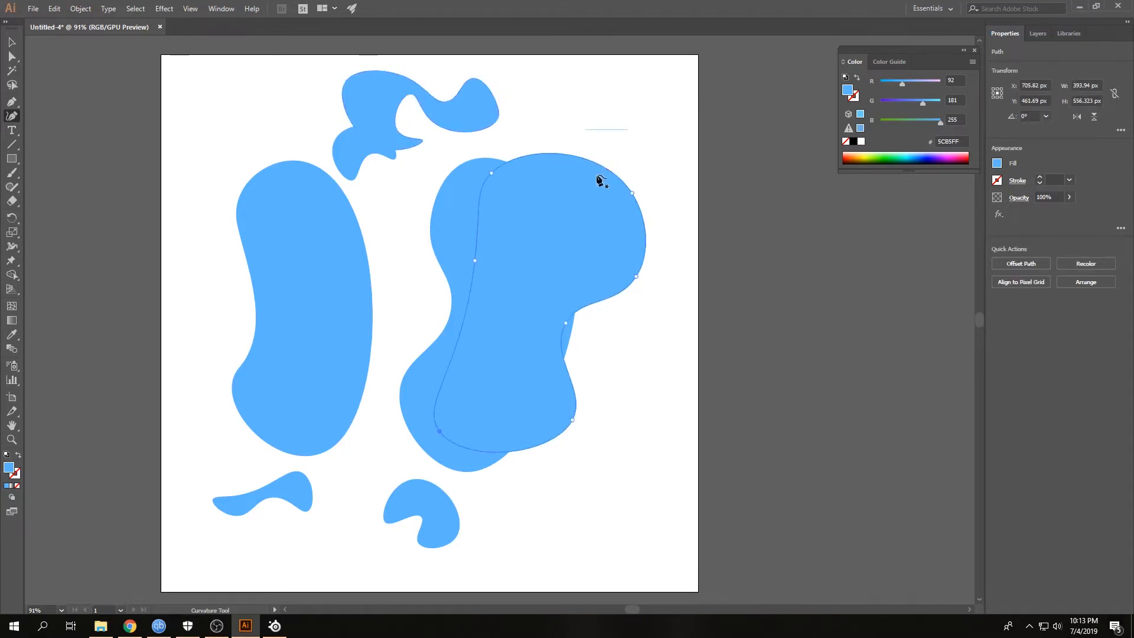
key(ctrl+z)
key(ctrl+z)
key(ctrl+z)
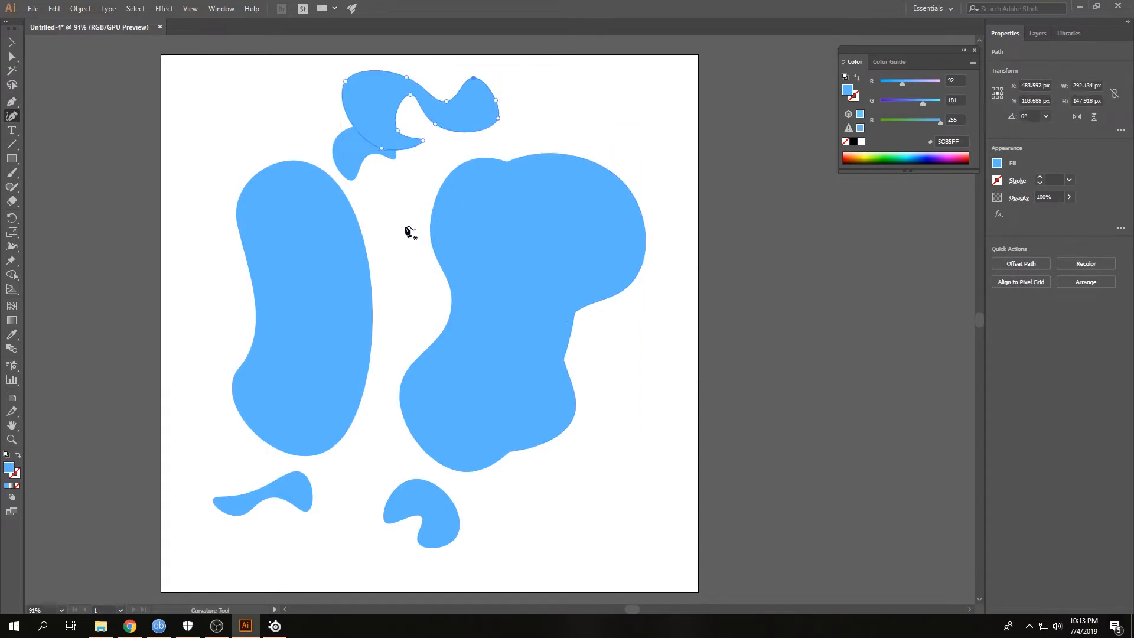
Rotate the large left-hand blob about 17° clockwise and shift it toward the artboard's centre.
click(12, 57)
click(134, 189)
click(12, 42)
drag(353, 292, 339, 317)
click(200, 223)
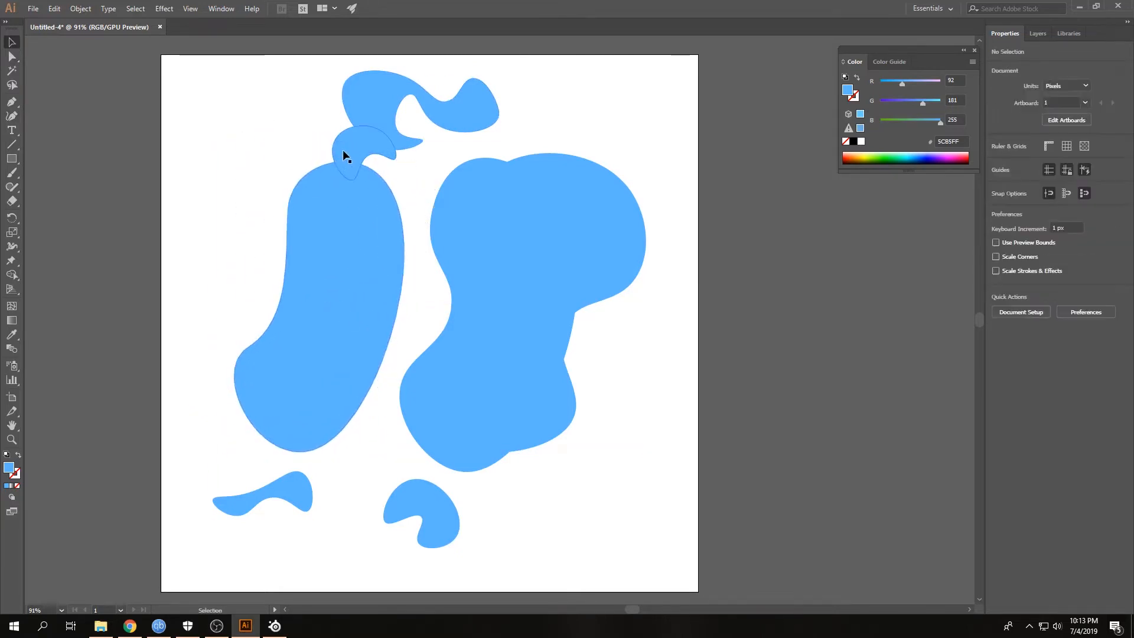
Move the small arched shape to the left-hand blob's upper left and spread the two overlapping right-hand blobs apart.
drag(343, 152, 272, 159)
drag(521, 239, 539, 267)
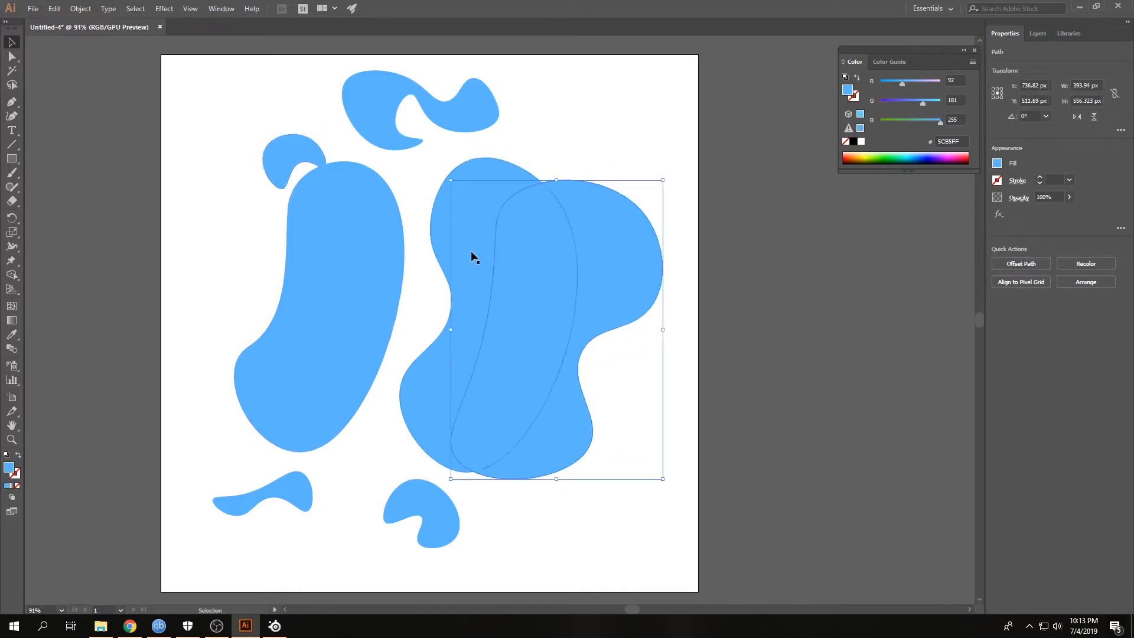
drag(472, 252, 451, 238)
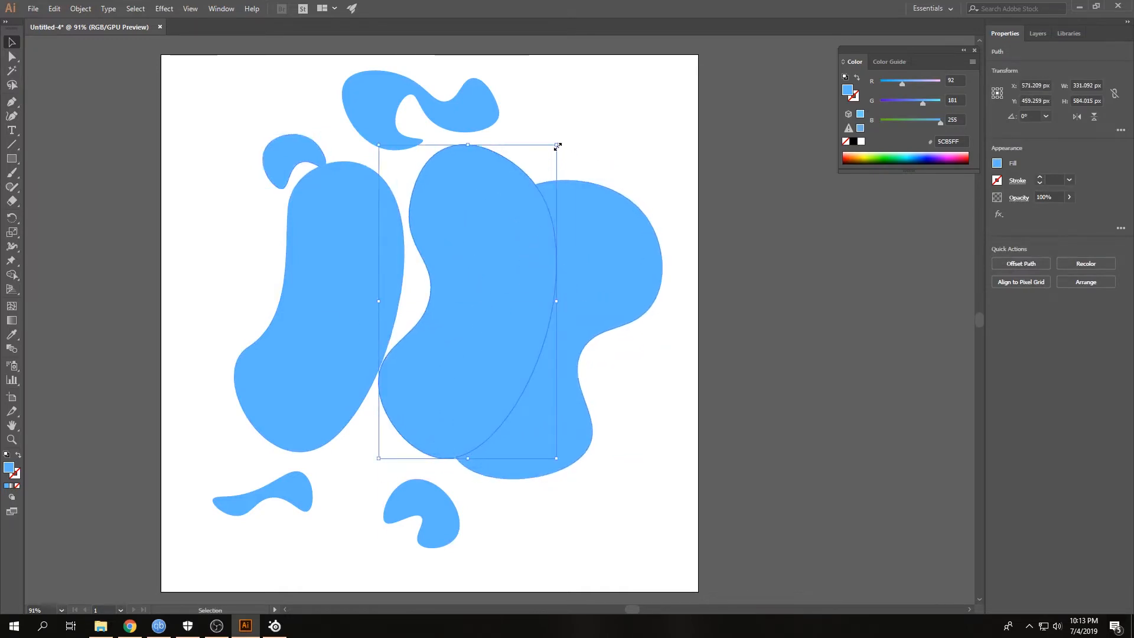
Shrink the right-hand kidney shape to about 236 x 488 px and rotate it to 324.65°.
drag(557, 145, 506, 196)
drag(466, 248, 515, 206)
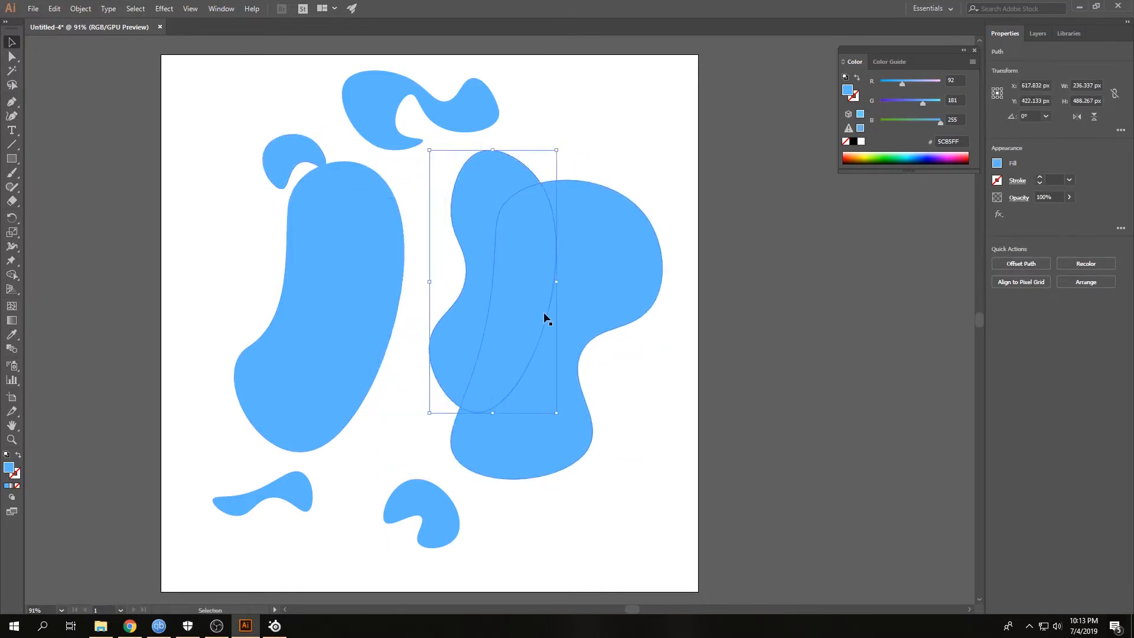
drag(561, 415, 473, 407)
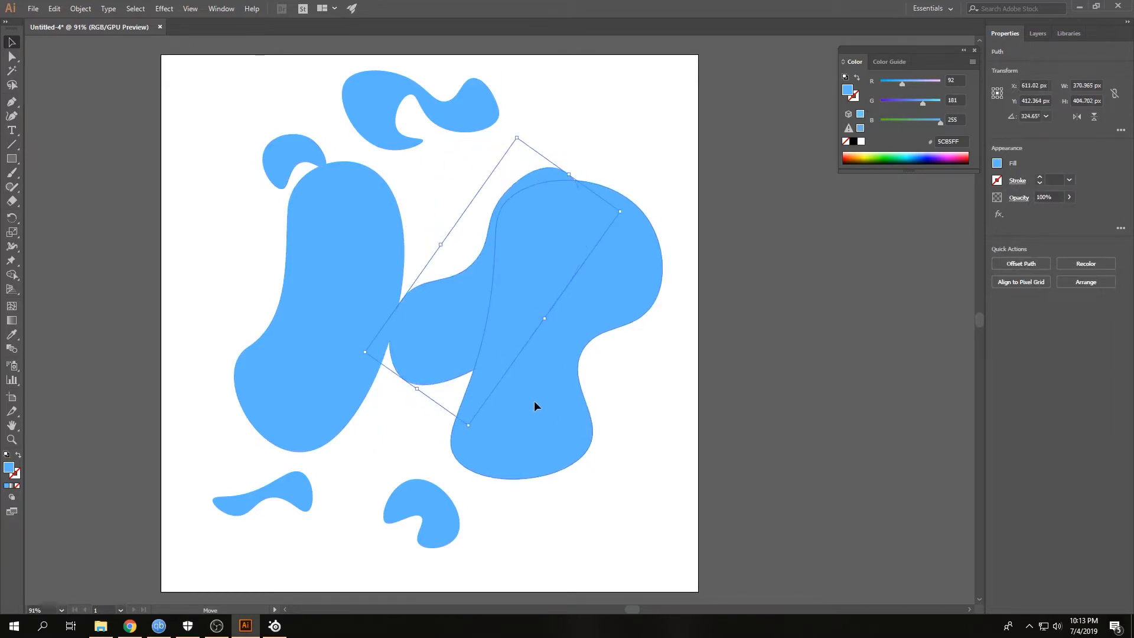
Rotate the larger right-hand blob to 22.98° and move it lower on the artboard.
drag(545, 387, 545, 430)
drag(666, 211, 596, 189)
drag(550, 285, 514, 264)
drag(506, 348, 535, 344)
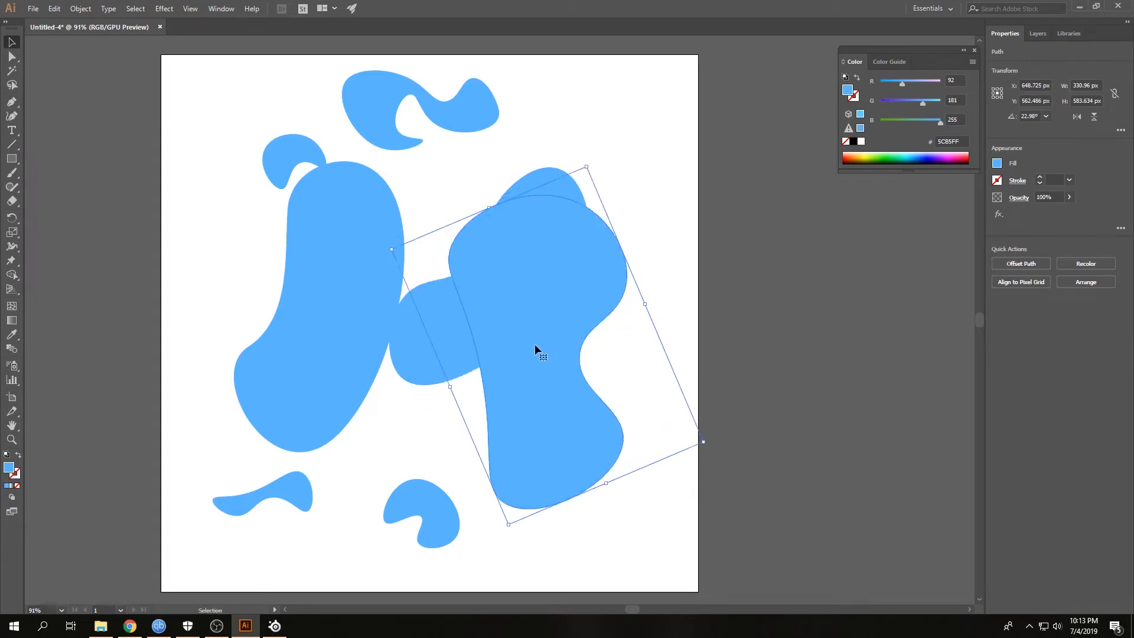
Move the tilted kidney shape up and left so its lower end overlaps the left-hand blob.
drag(547, 178, 526, 161)
click(575, 157)
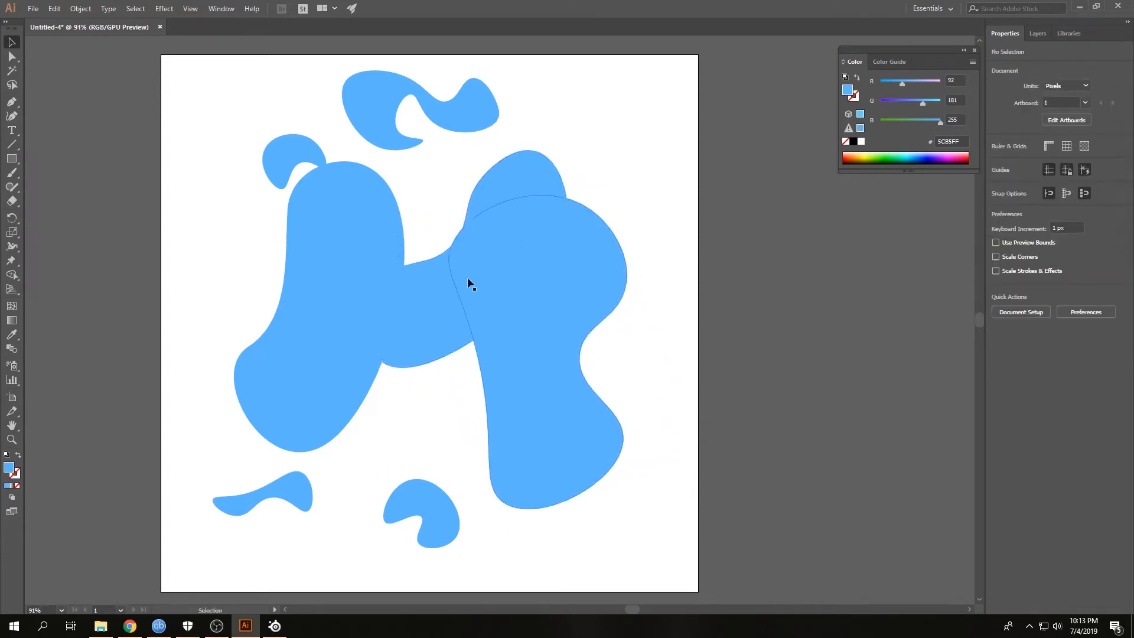
drag(469, 284, 412, 298)
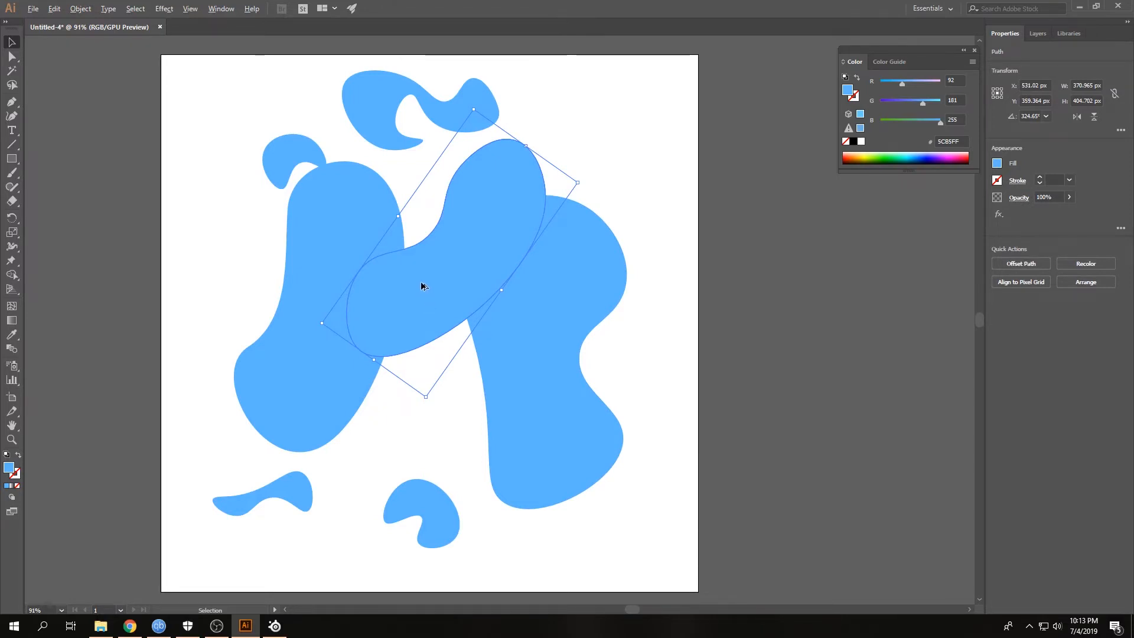
Place a copy of the tilted kidney shape, rotated to 6.62°, near the artboard's upper right, and move the large right-hand blob lower.
drag(421, 286, 545, 268)
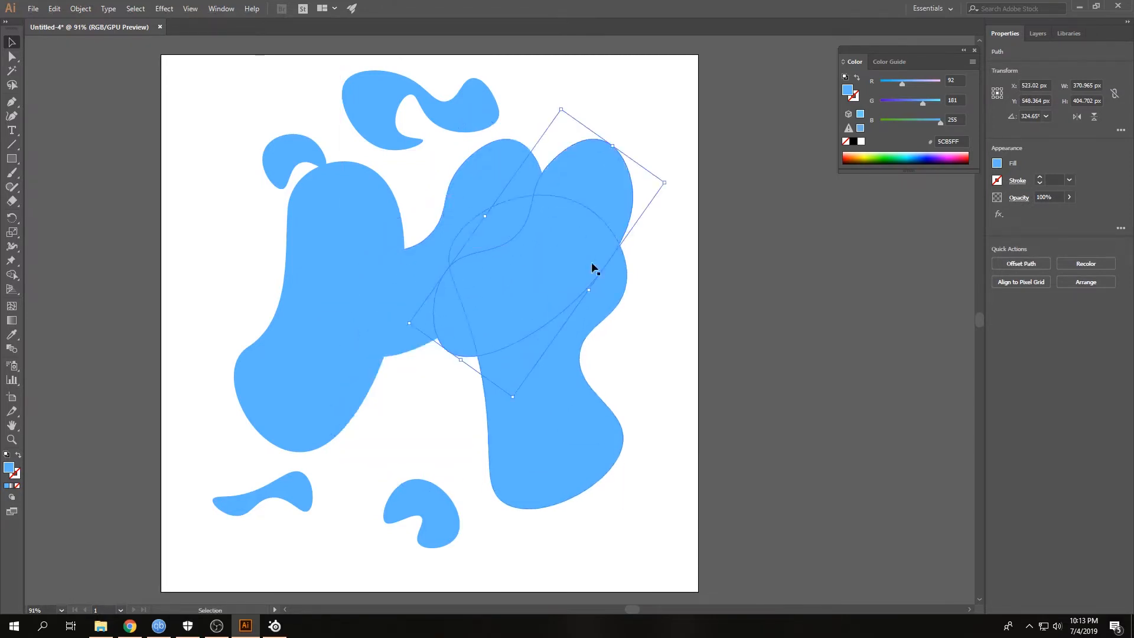
drag(616, 141, 567, 118)
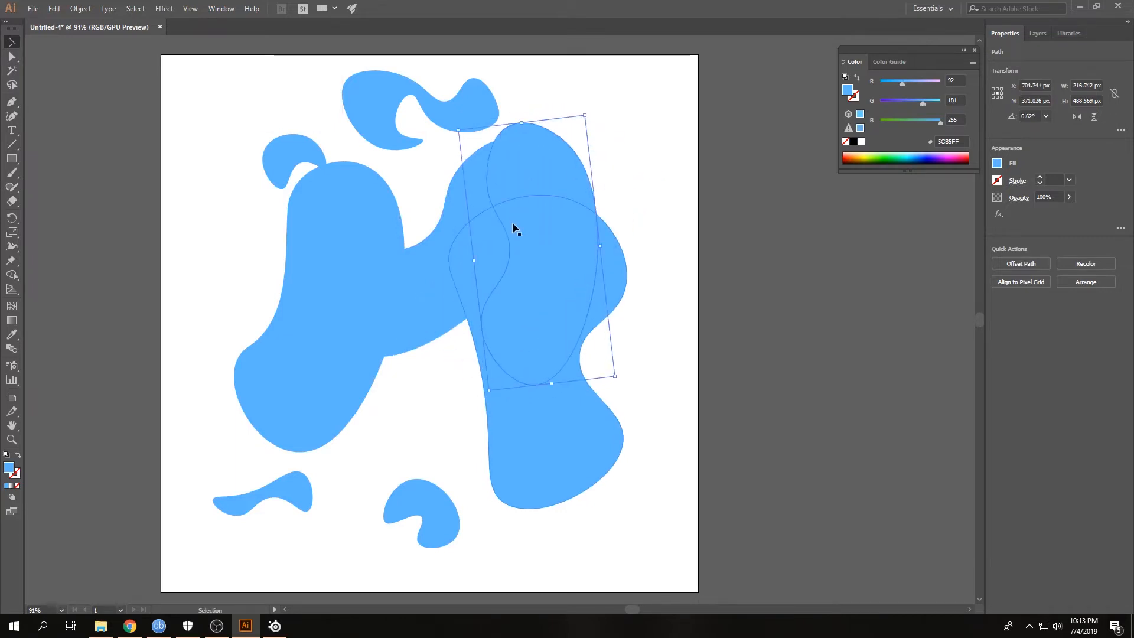
drag(511, 223, 545, 290)
drag(556, 160, 601, 127)
click(195, 306)
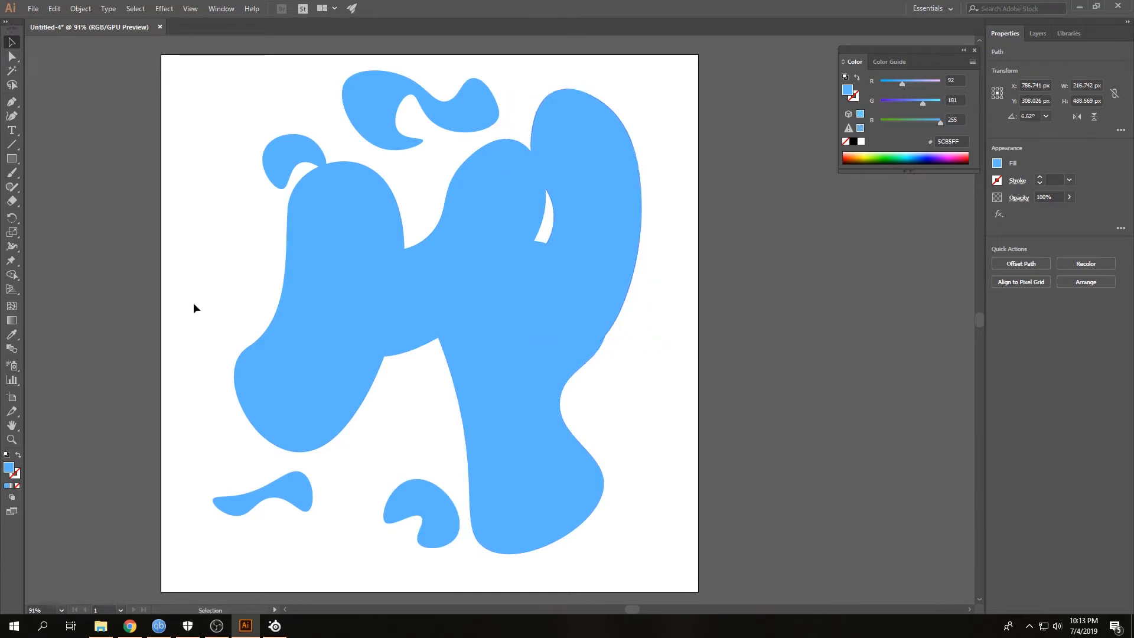
Fill the large left-hand blob with a bright pinkish red.
click(349, 306)
click(292, 322)
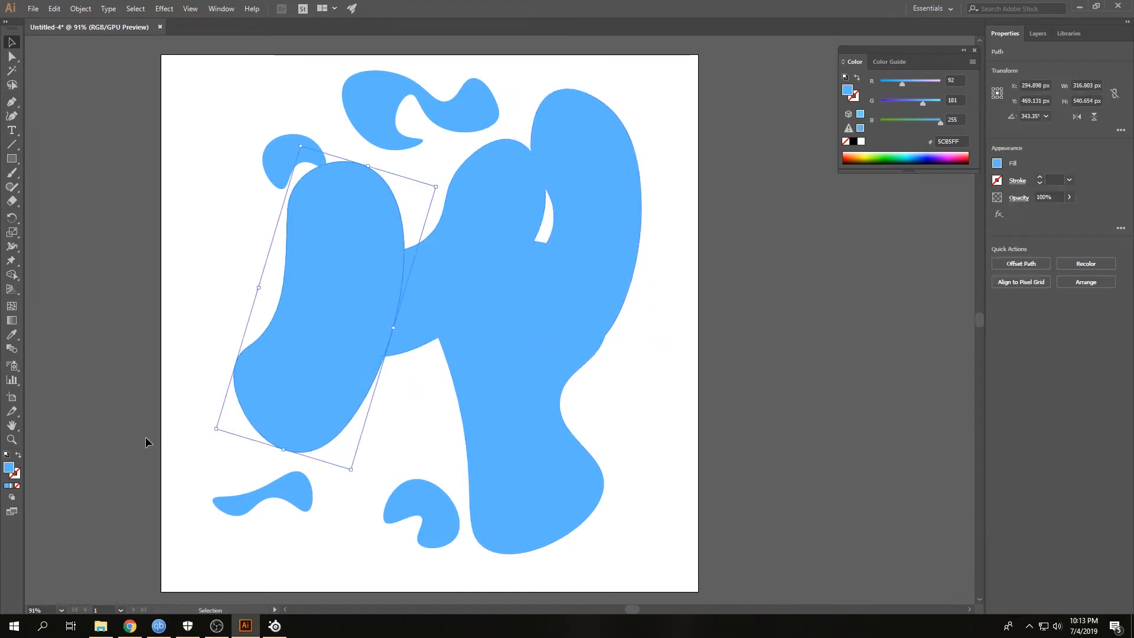
double_click(10, 471)
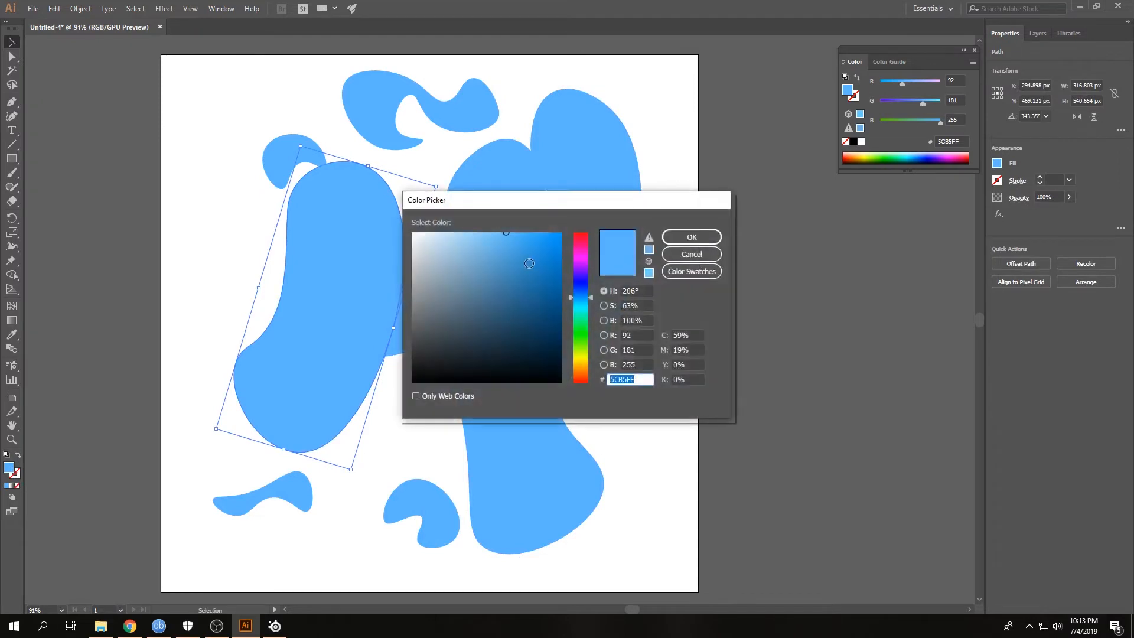
click(582, 243)
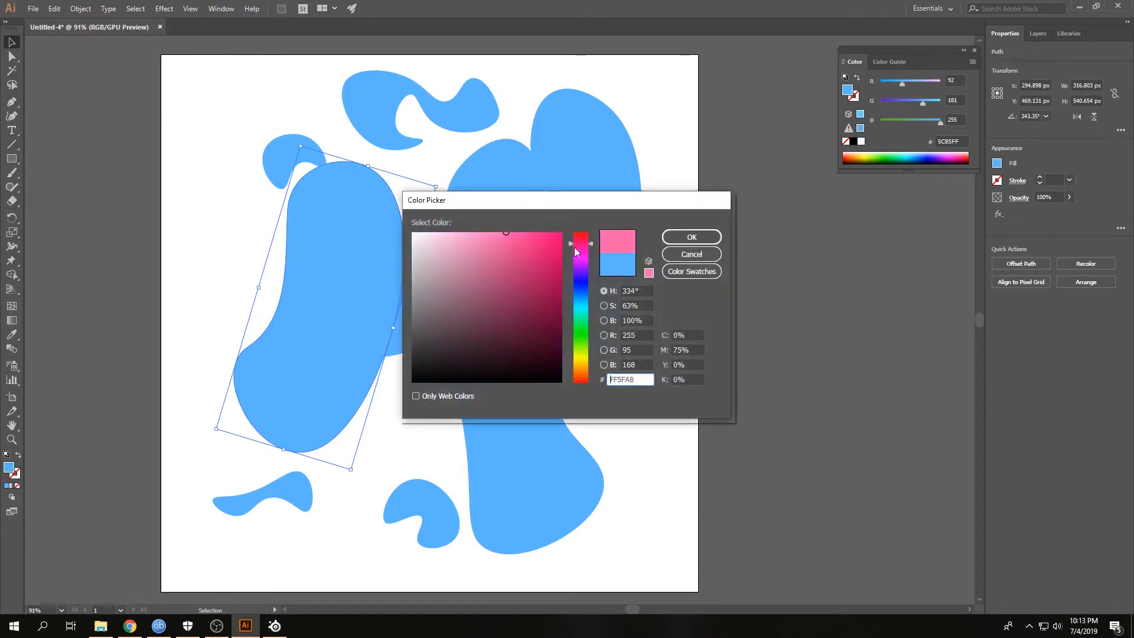
click(530, 228)
click(581, 242)
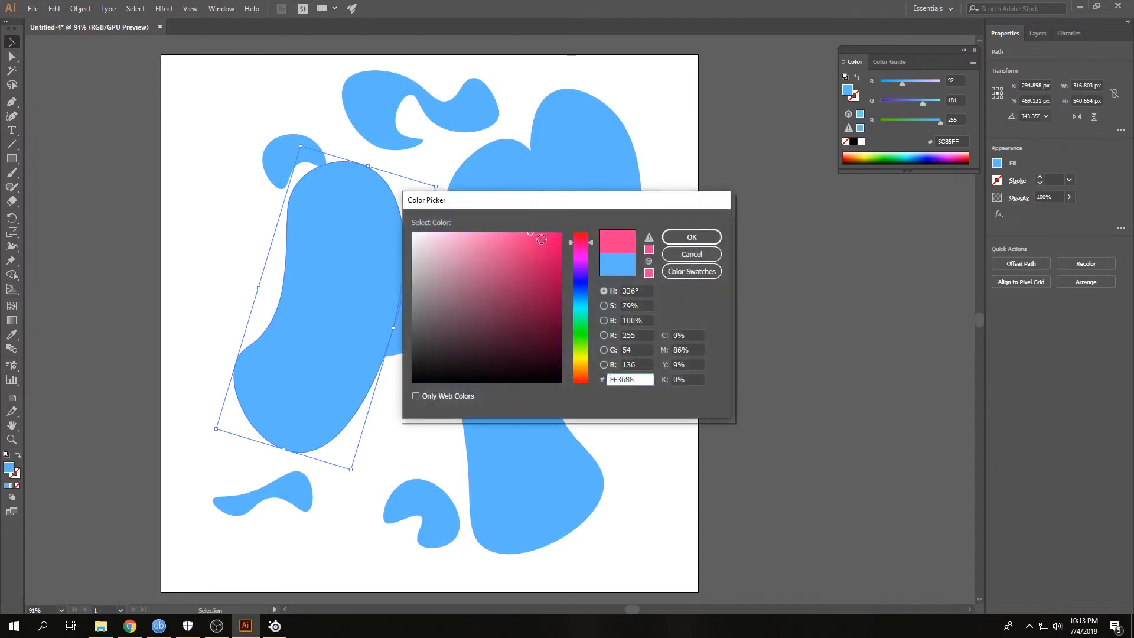
click(535, 234)
click(581, 247)
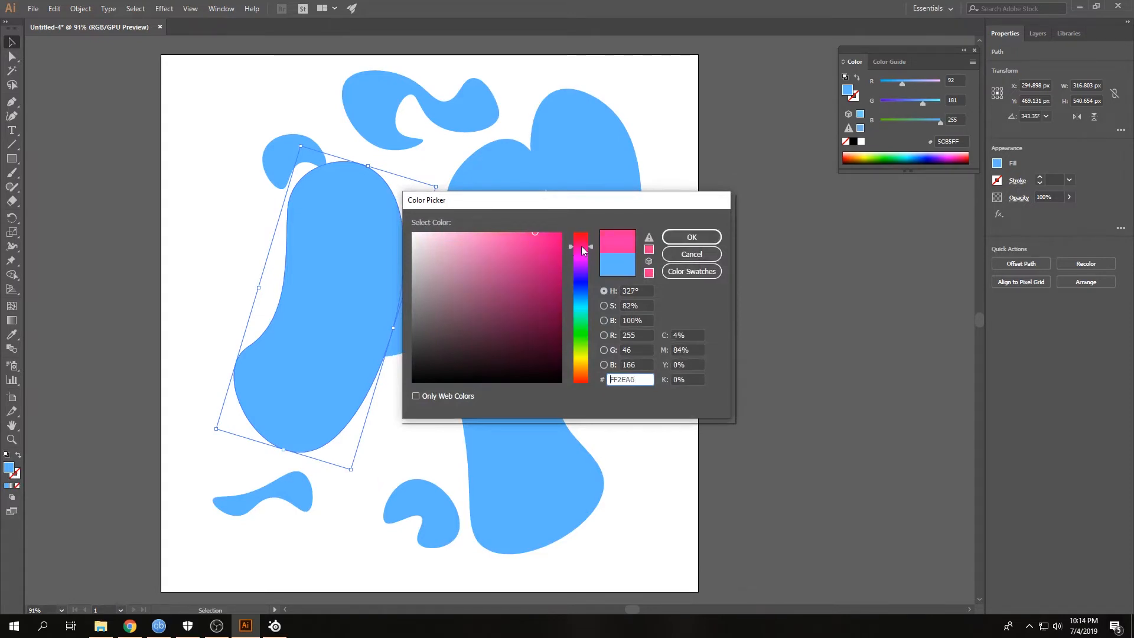
click(685, 236)
Fill the tilted kidney shape in the middle with lime green, hex D0FF3E.
click(505, 228)
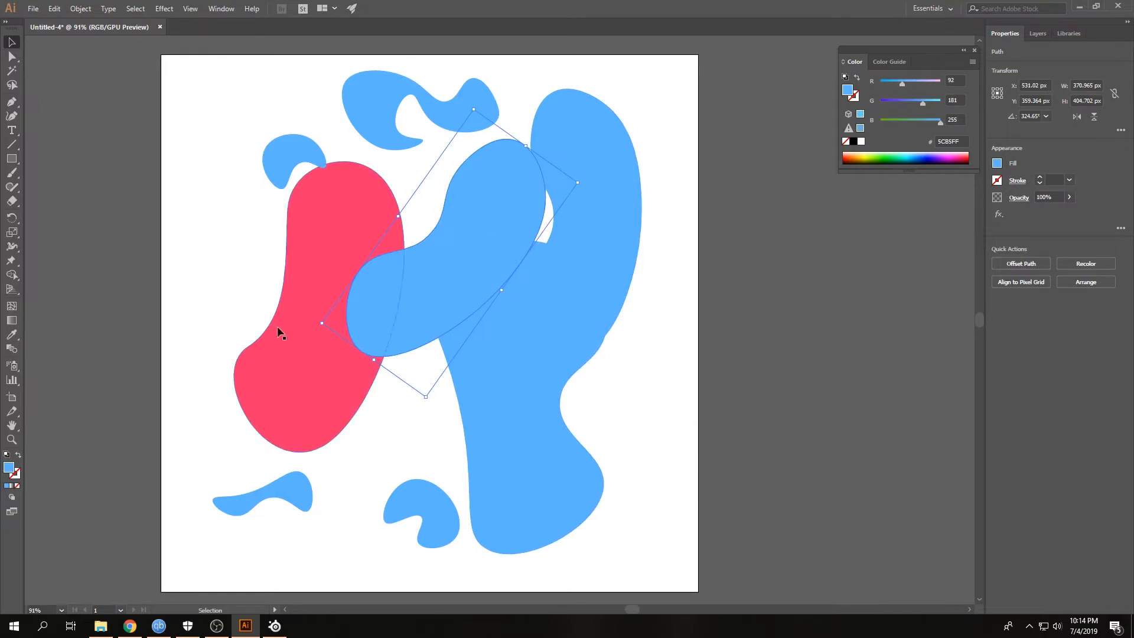
double_click(9, 468)
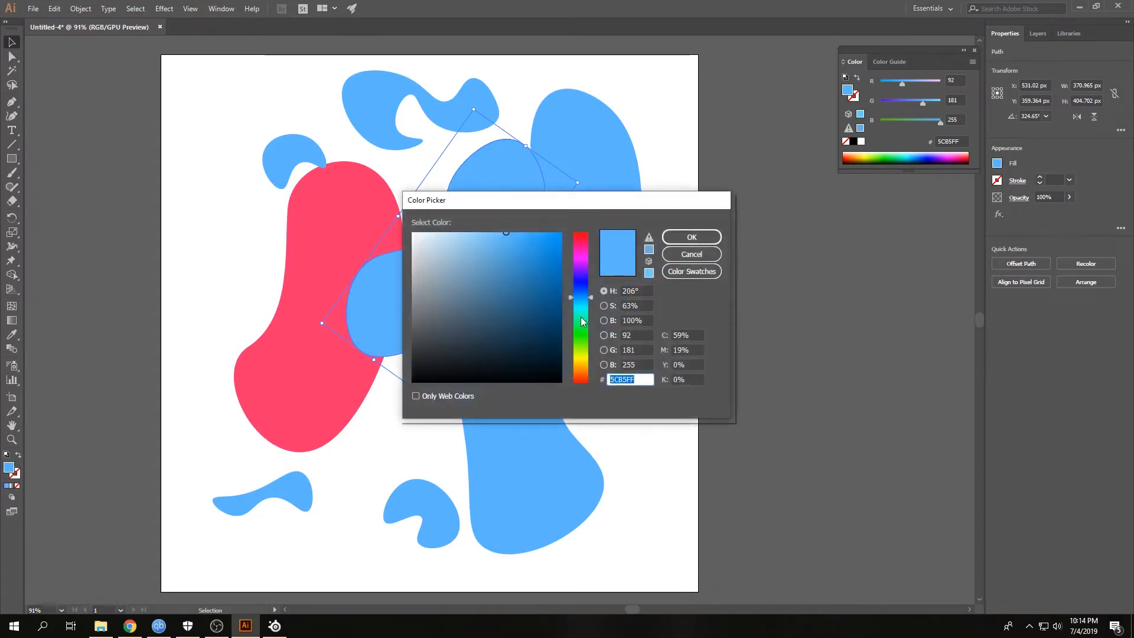
drag(581, 322, 581, 334)
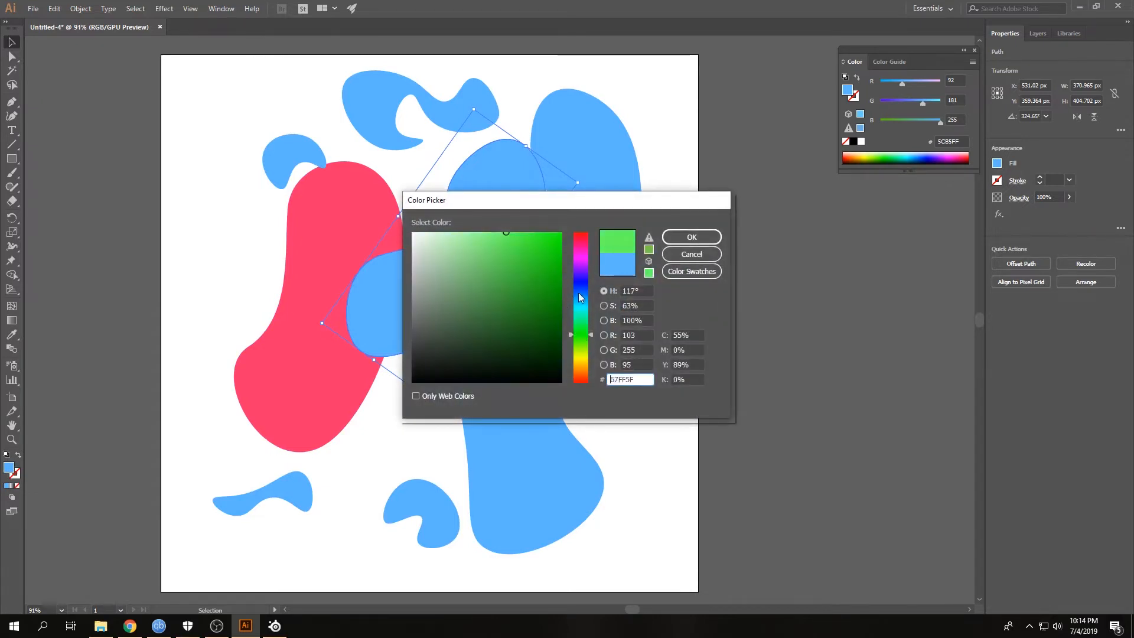
drag(523, 234, 518, 233)
click(576, 342)
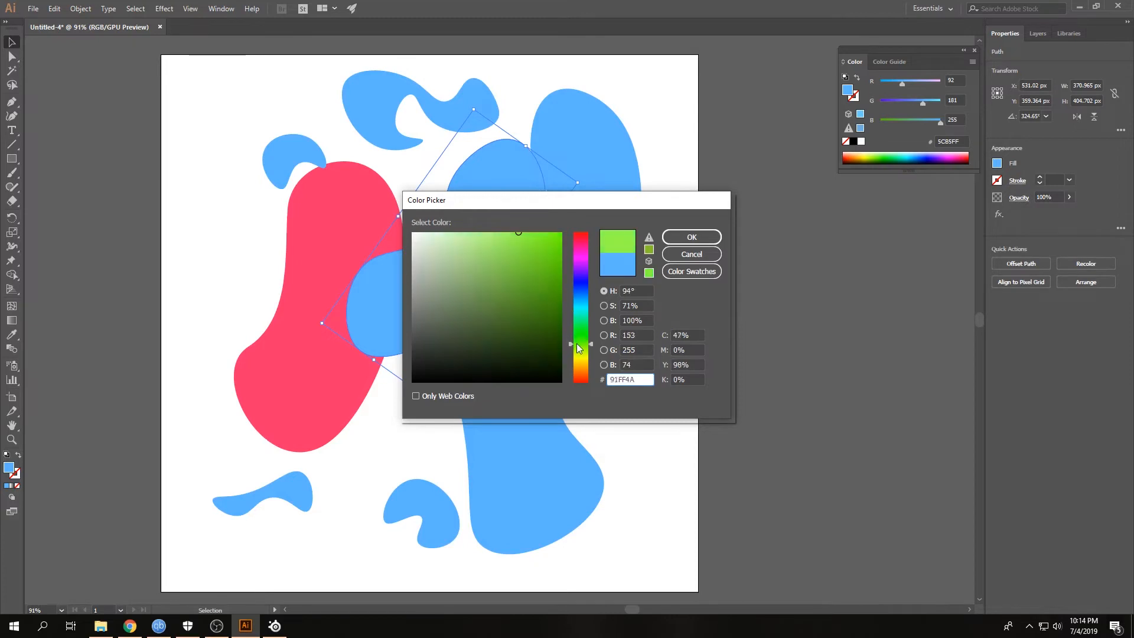
drag(576, 342, 576, 351)
click(525, 233)
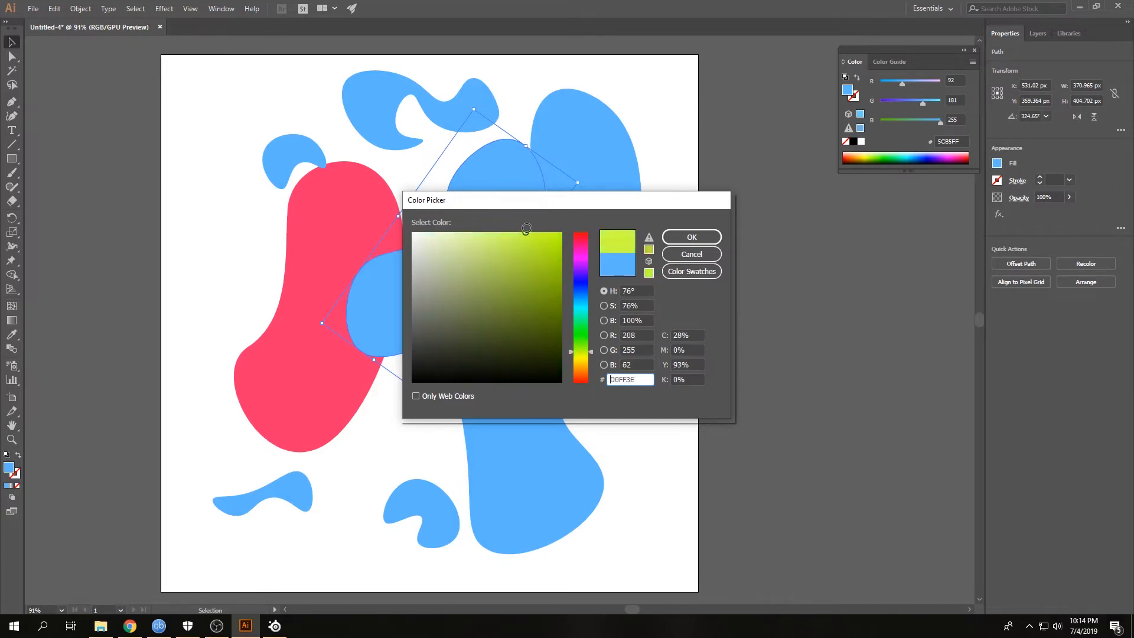
click(691, 236)
Fill the large lower-right blob with a stronger blue, hex 3180F4.
click(537, 337)
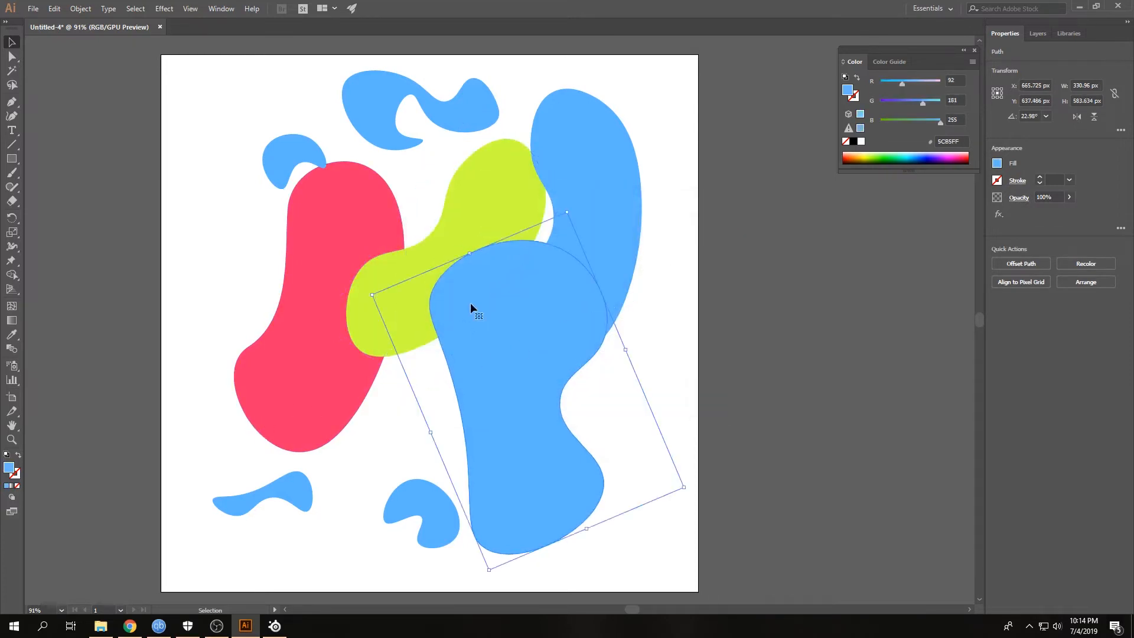
double_click(9, 468)
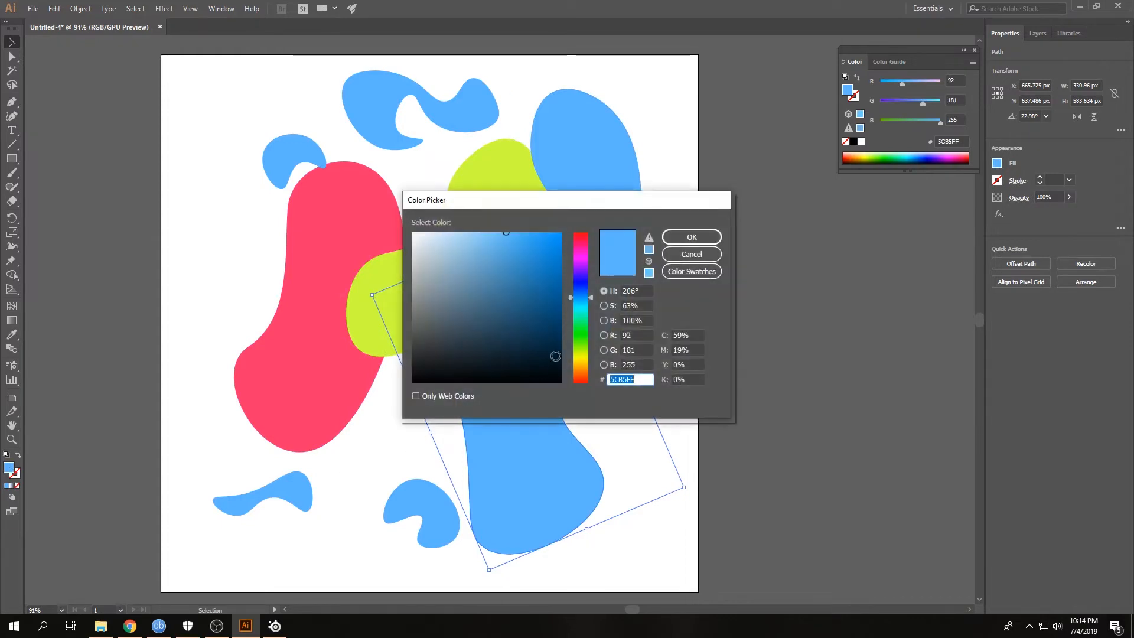
click(581, 292)
click(532, 239)
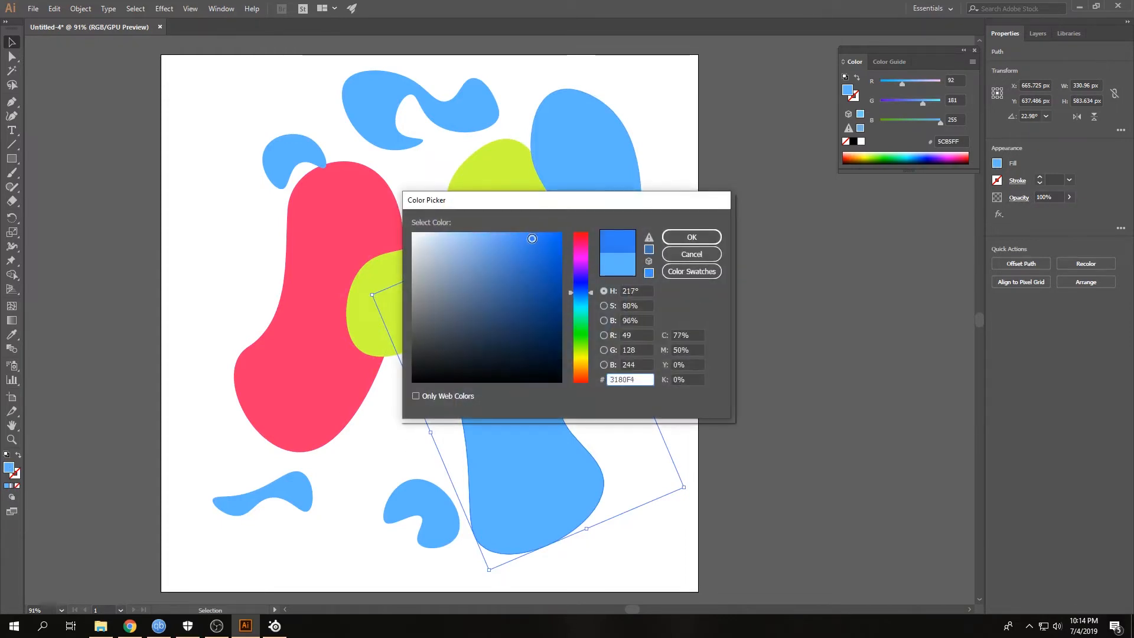
click(691, 236)
Fill the tall curved shape near the artboard's upper right with purple, hex C157FF.
click(610, 223)
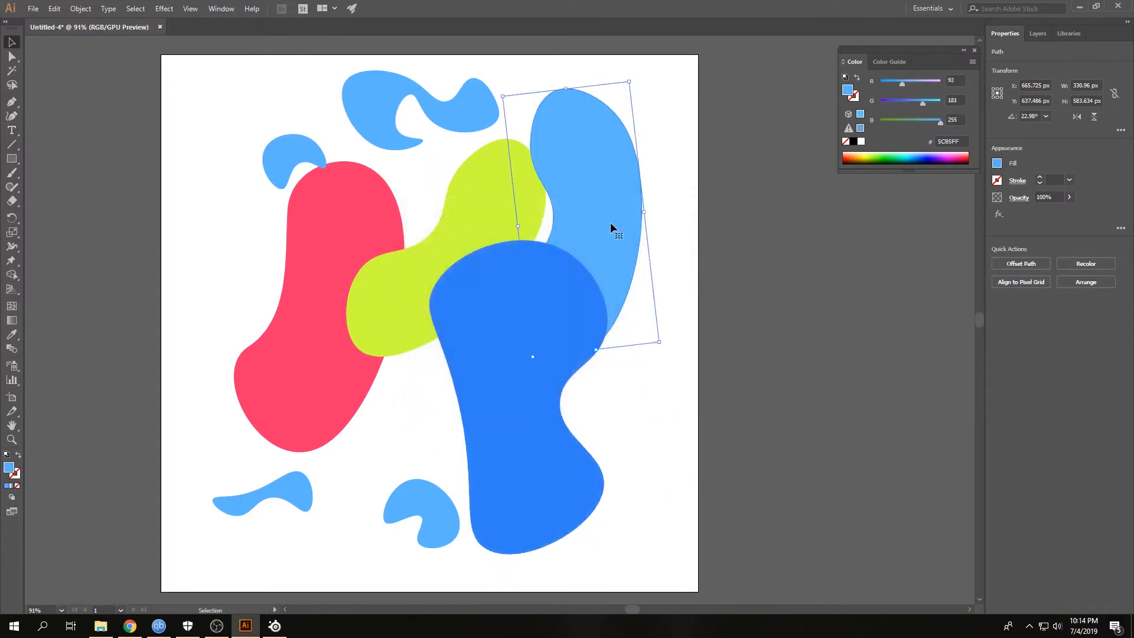
double_click(9, 467)
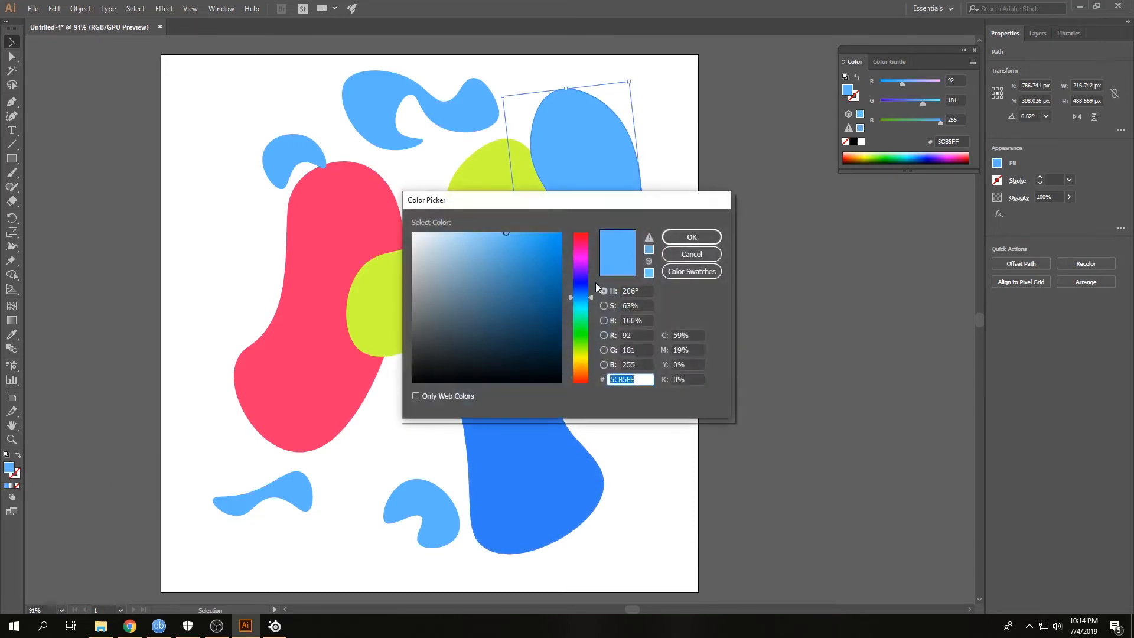
click(586, 267)
click(510, 233)
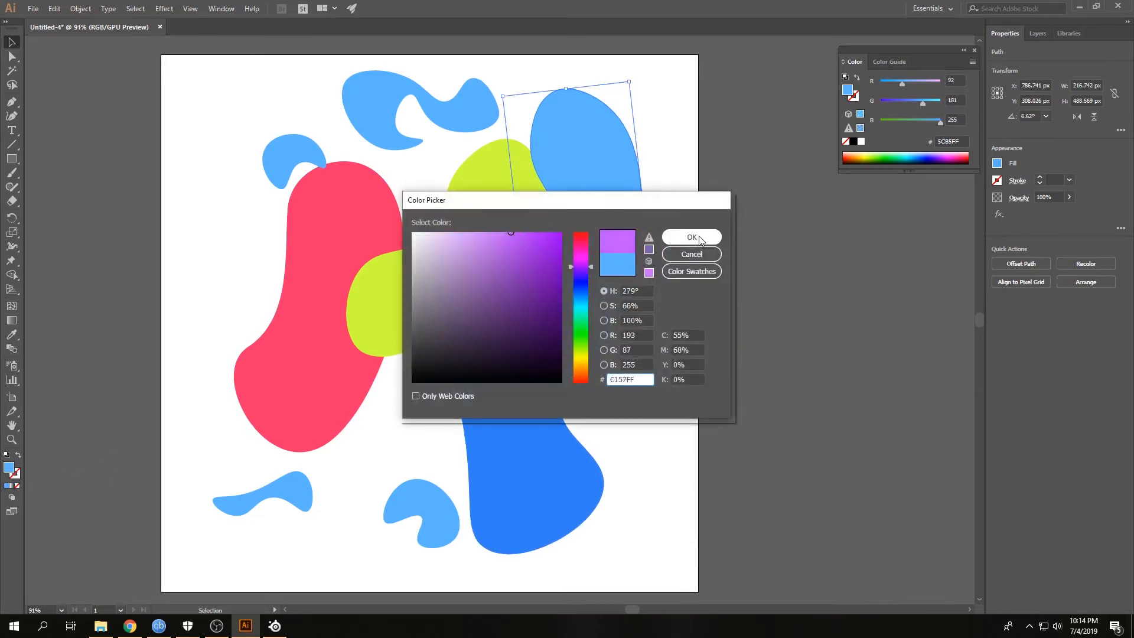
click(691, 237)
Fill the wavy shape along the artboard's top with a stronger sky blue, hex 38ADFC.
click(392, 145)
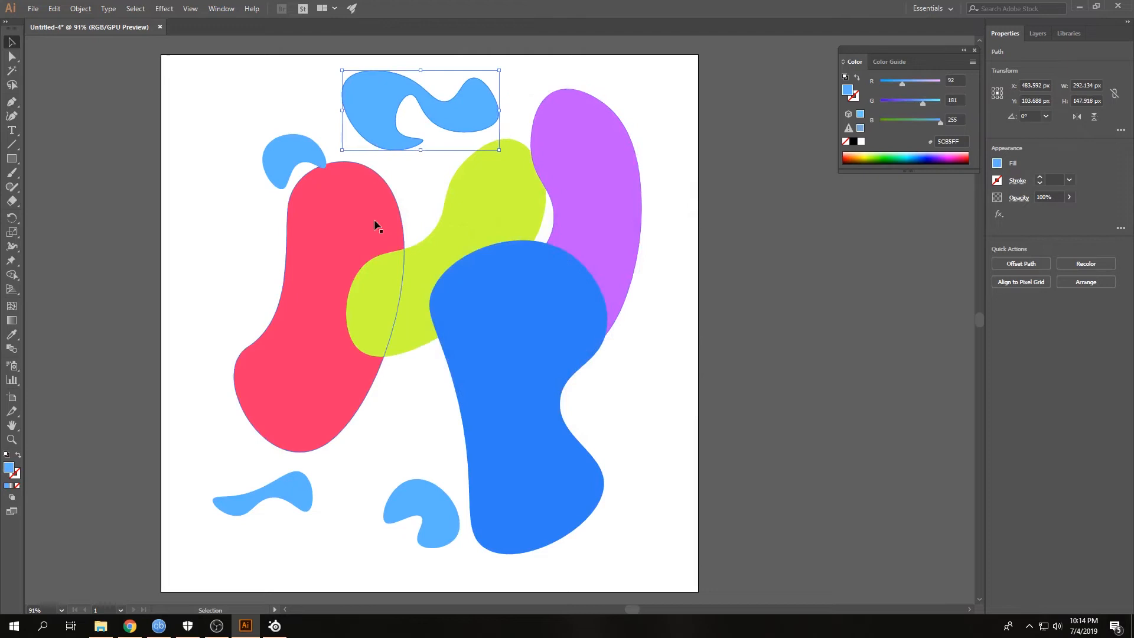
double_click(8, 468)
click(529, 236)
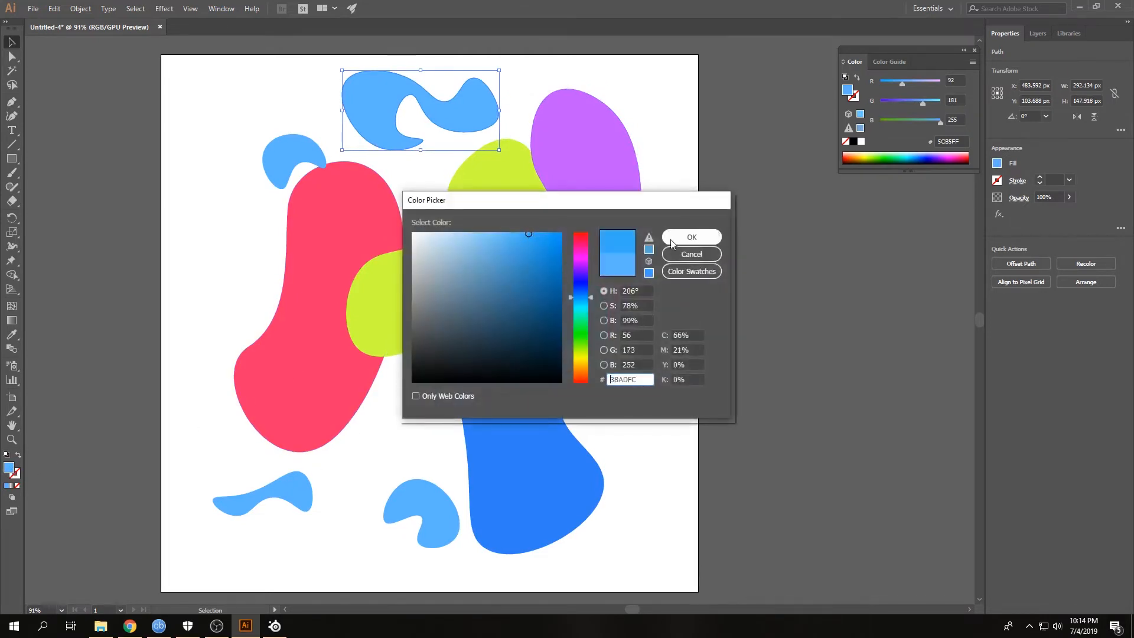
click(686, 238)
Fill the small curved shape above the pinkish-red blob with orange, hex FF8A3B.
double_click(304, 158)
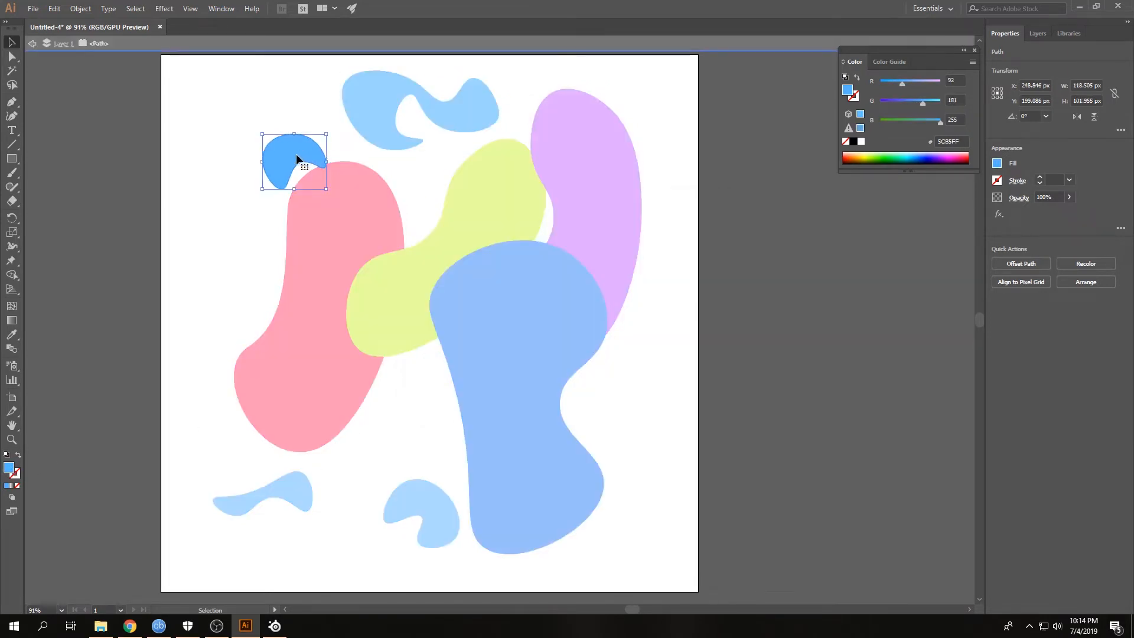
double_click(222, 176)
click(286, 158)
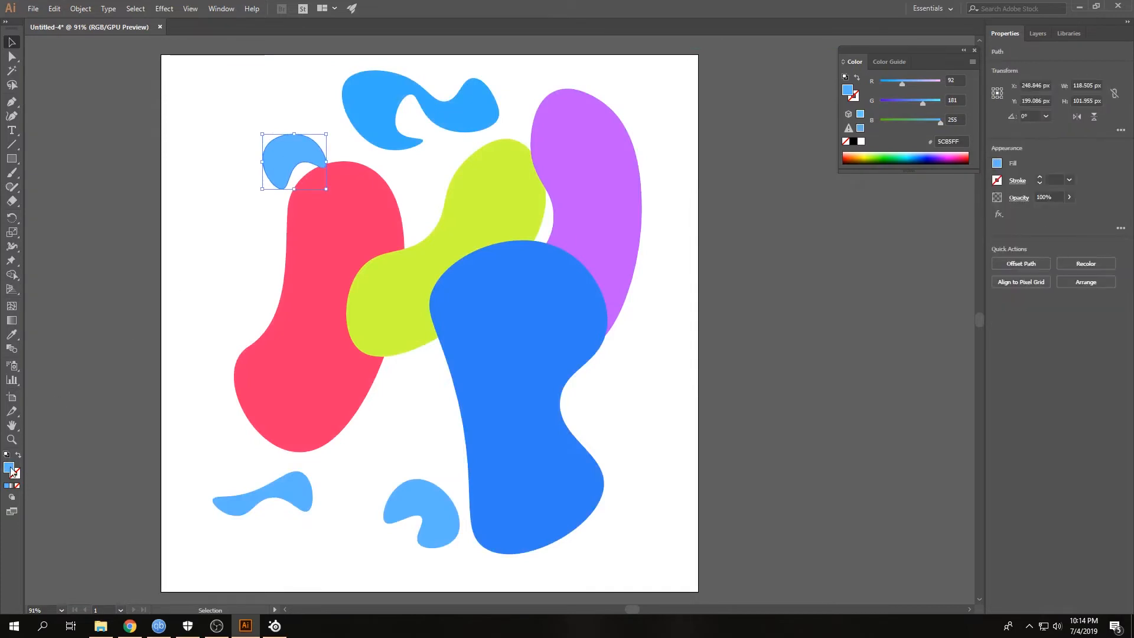
double_click(9, 467)
click(581, 372)
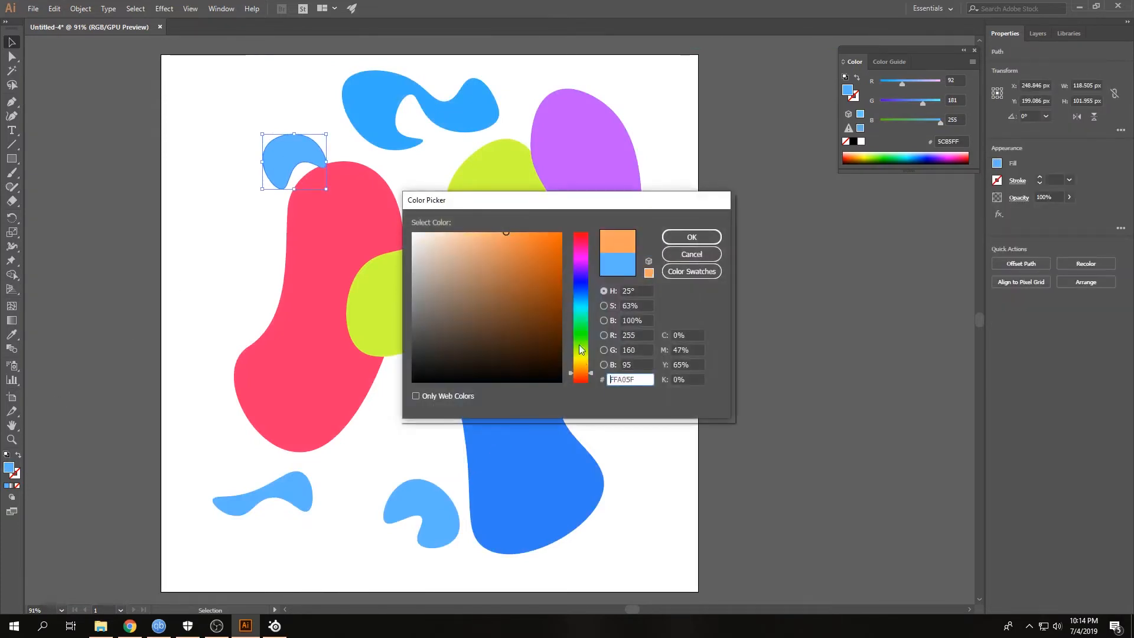
click(528, 235)
click(687, 237)
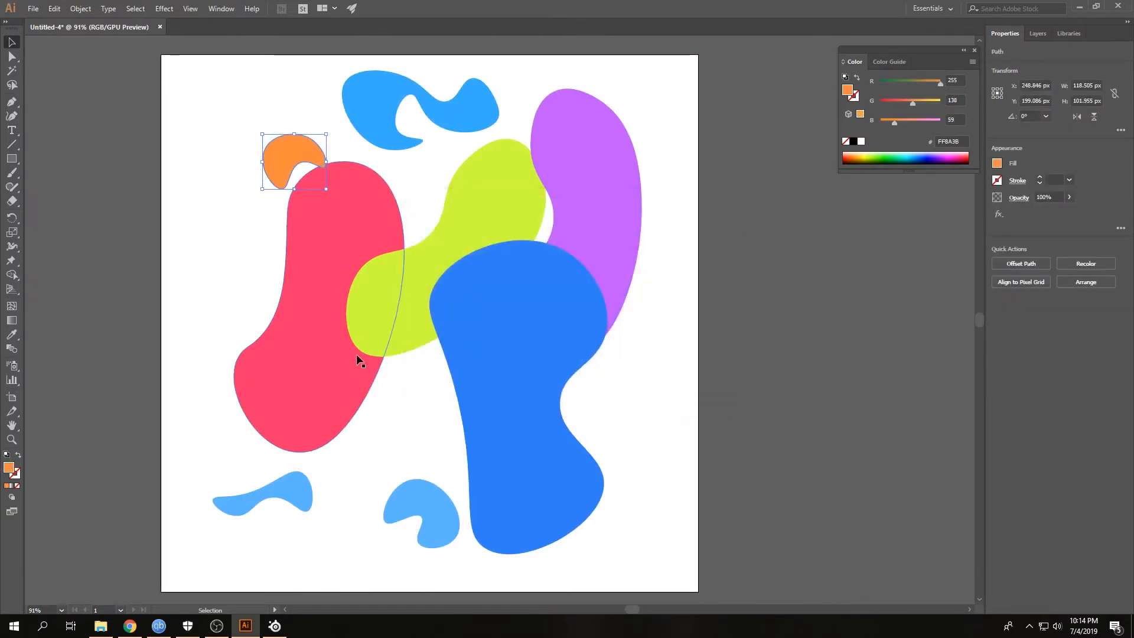
Fill the small hooked shape beside the base of the blue blob with yellow, hex F8FF73.
click(412, 505)
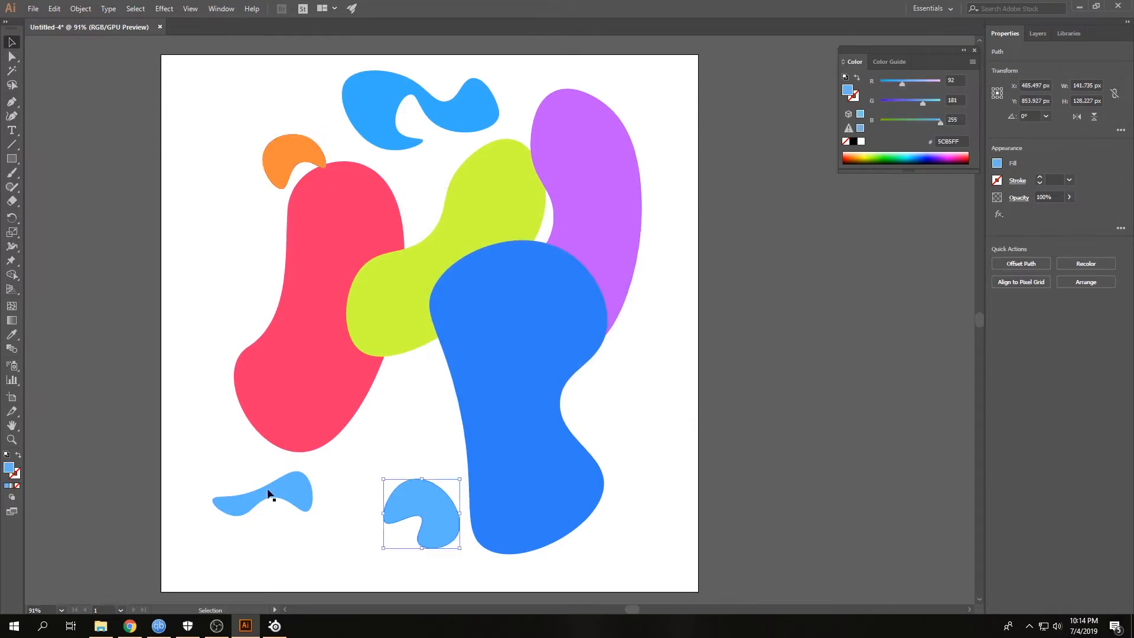
double_click(9, 468)
click(581, 356)
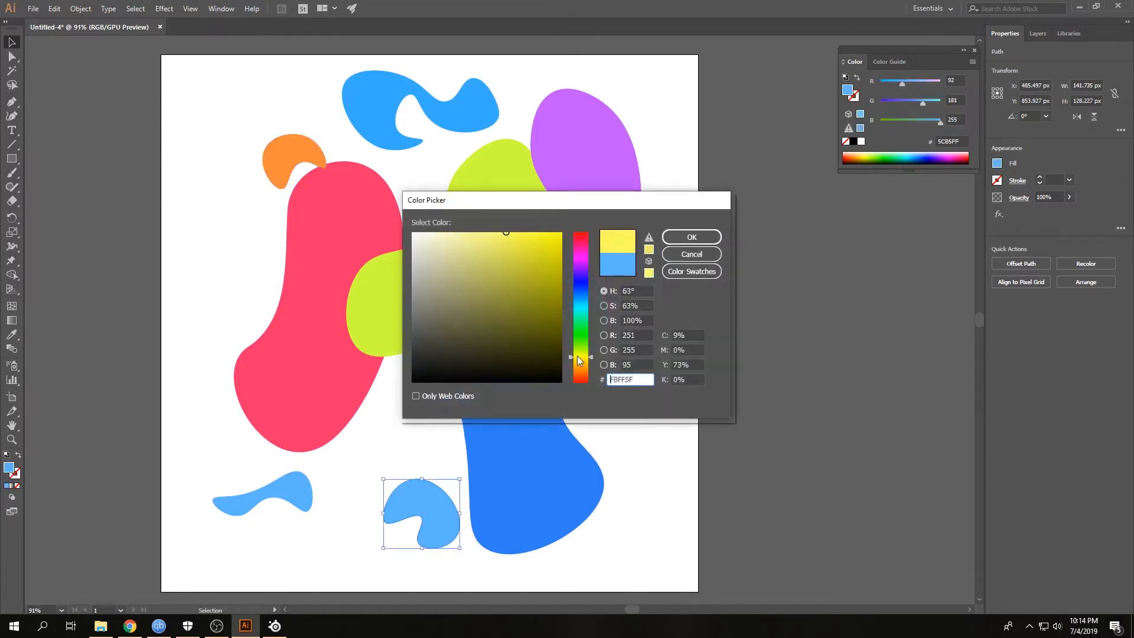
click(494, 232)
click(691, 236)
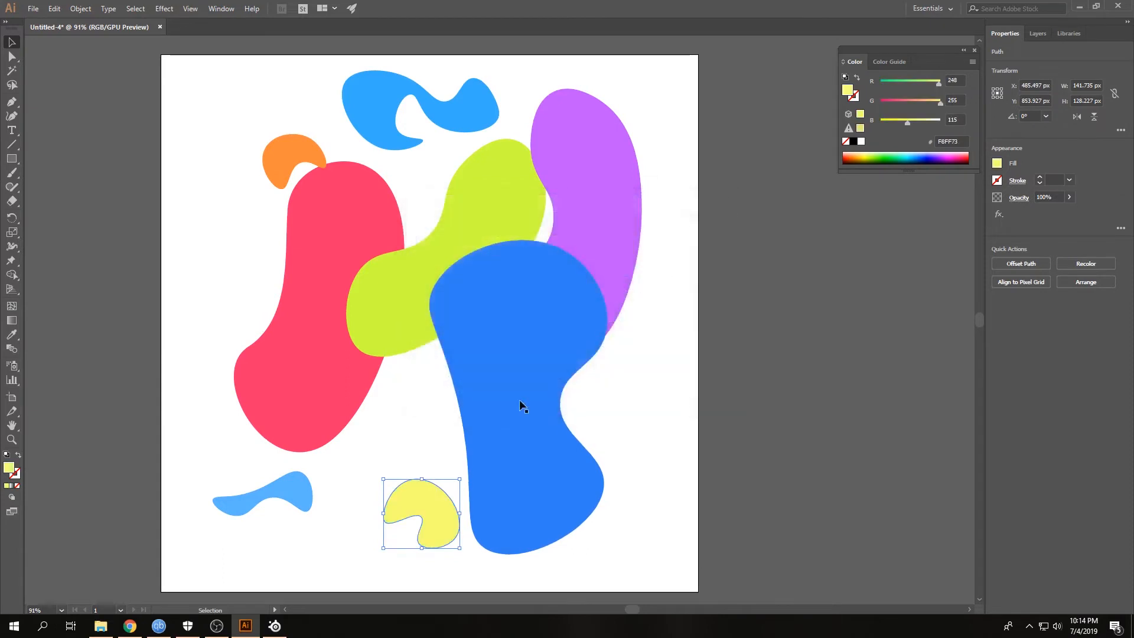
Fill the small wavy shape near the artboard's lower left with mint green, hex 40FFAD.
click(305, 498)
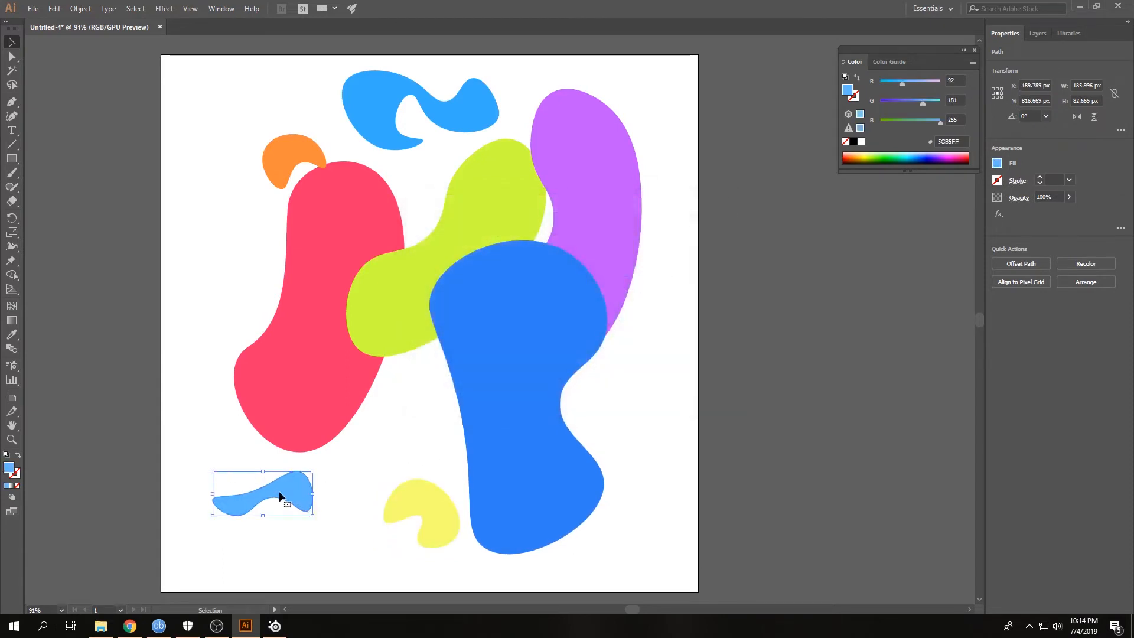
double_click(9, 469)
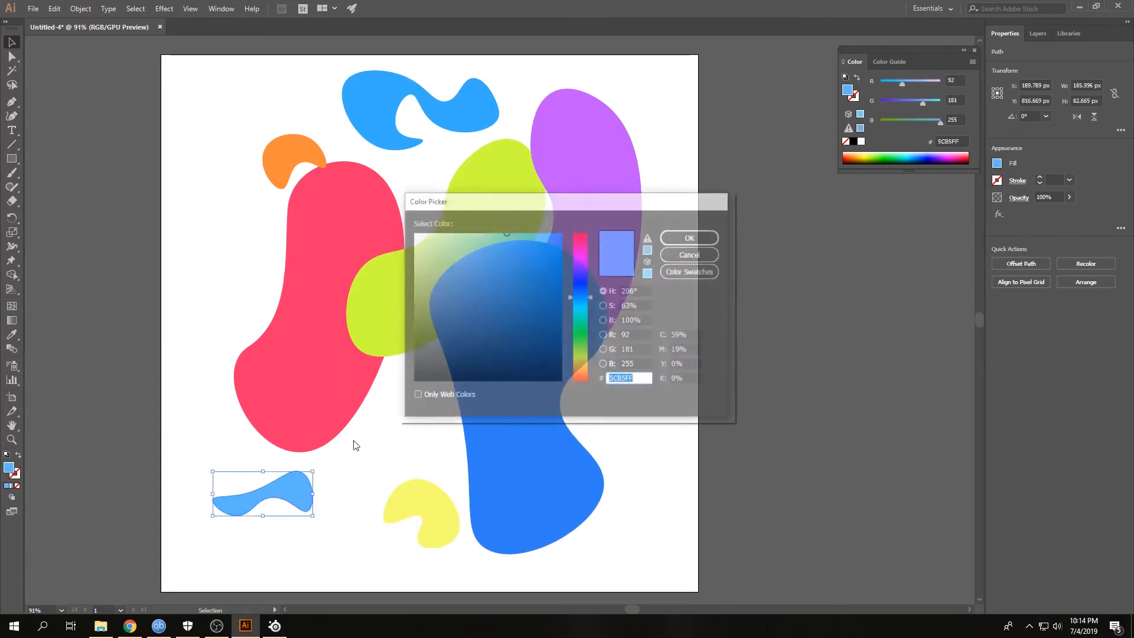
click(581, 318)
click(525, 229)
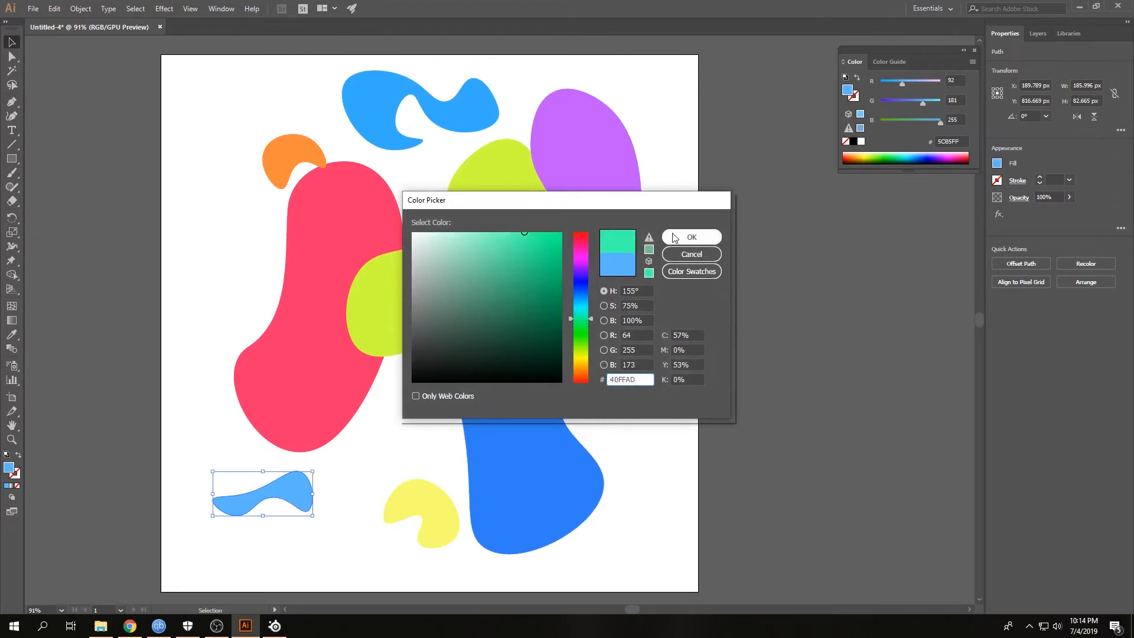
click(679, 238)
click(643, 367)
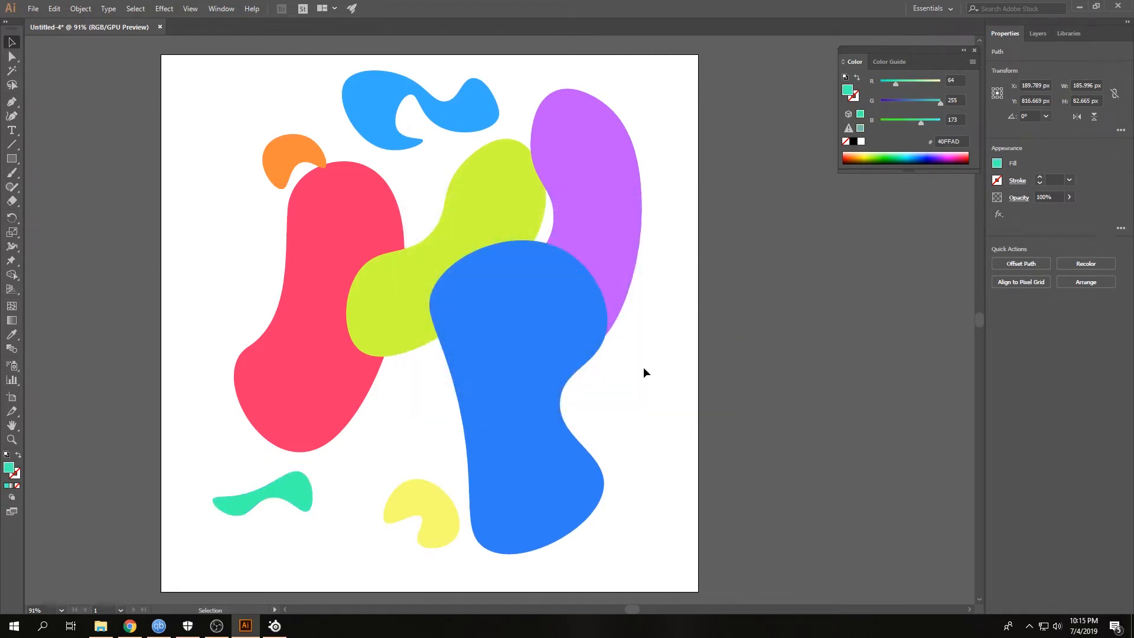
Rotate the large blue blob slightly counterclockwise and reposition it, shifting the lime shape slightly left and the small yellow shape slightly up.
drag(562, 387, 500, 382)
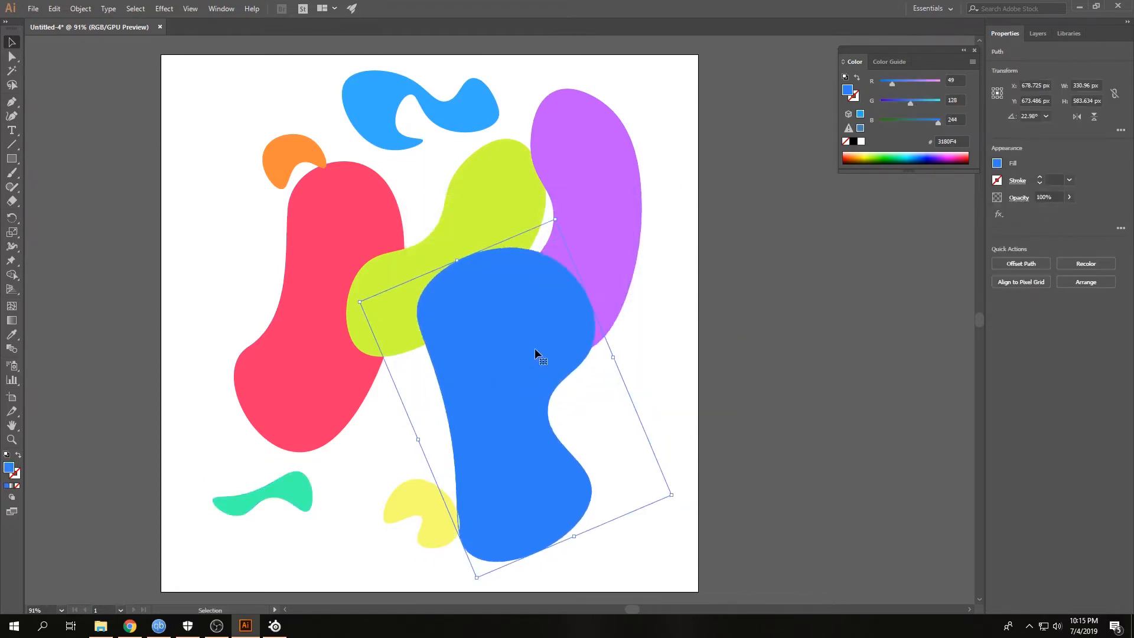
drag(558, 215, 520, 204)
drag(478, 294, 456, 301)
mouse_move(464, 240)
mouse_down()
mouse_move(455, 222)
mouse_move(453, 236)
mouse_up()
mouse_move(547, 335)
mouse_down()
mouse_move(554, 360)
mouse_move(563, 341)
mouse_up()
click(671, 390)
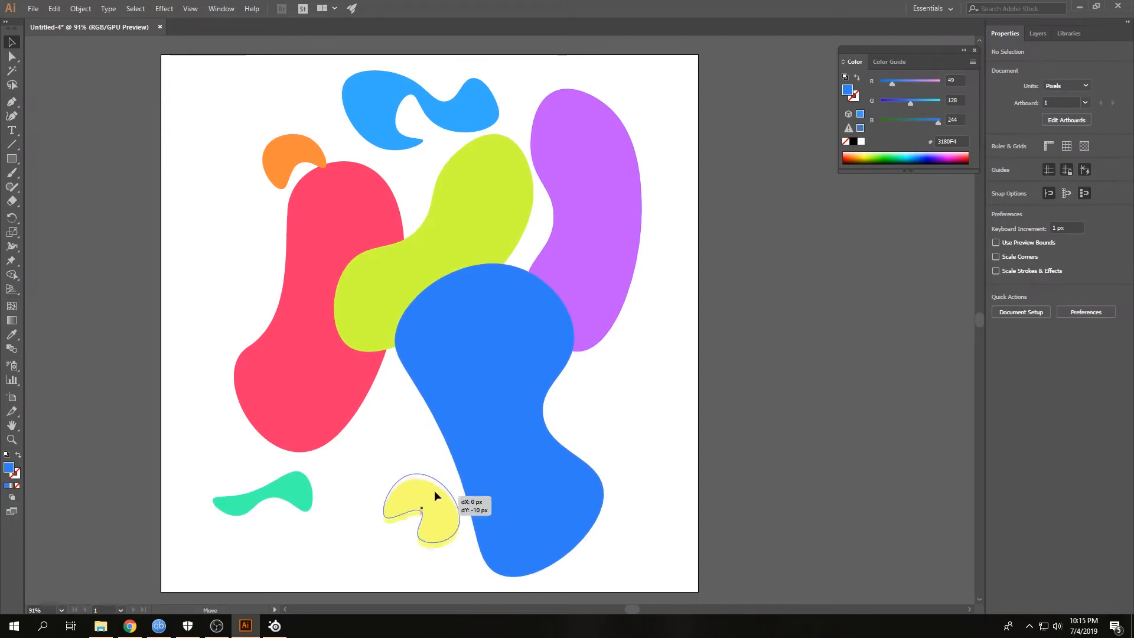
drag(434, 490, 435, 475)
click(622, 423)
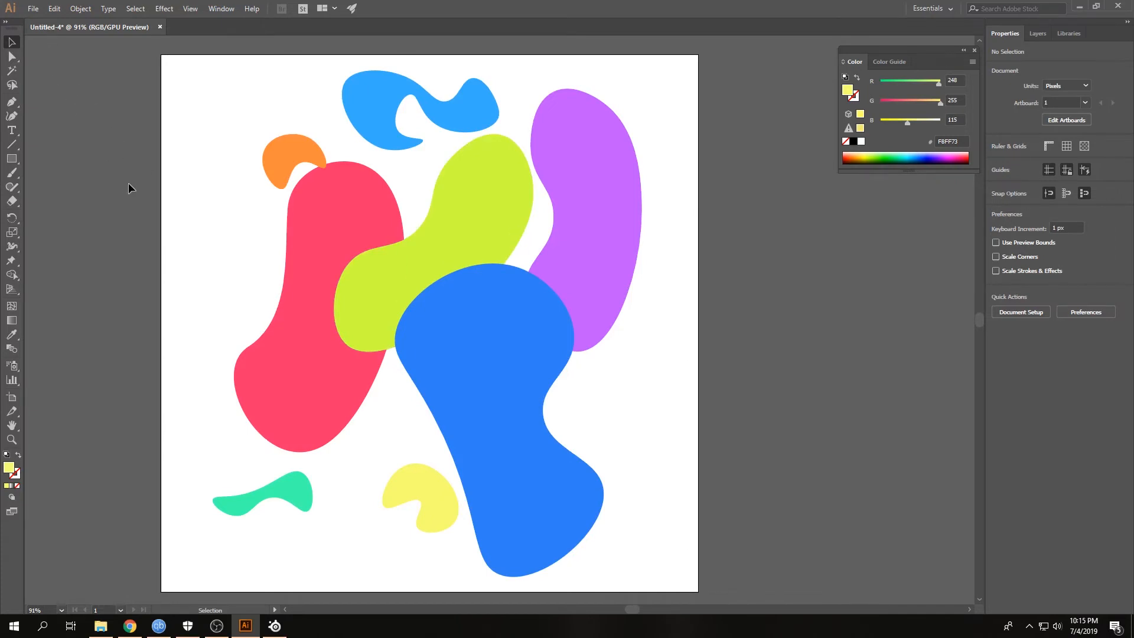
Enter artboard editing and display the Control bar with the artboard's size settings.
click(13, 398)
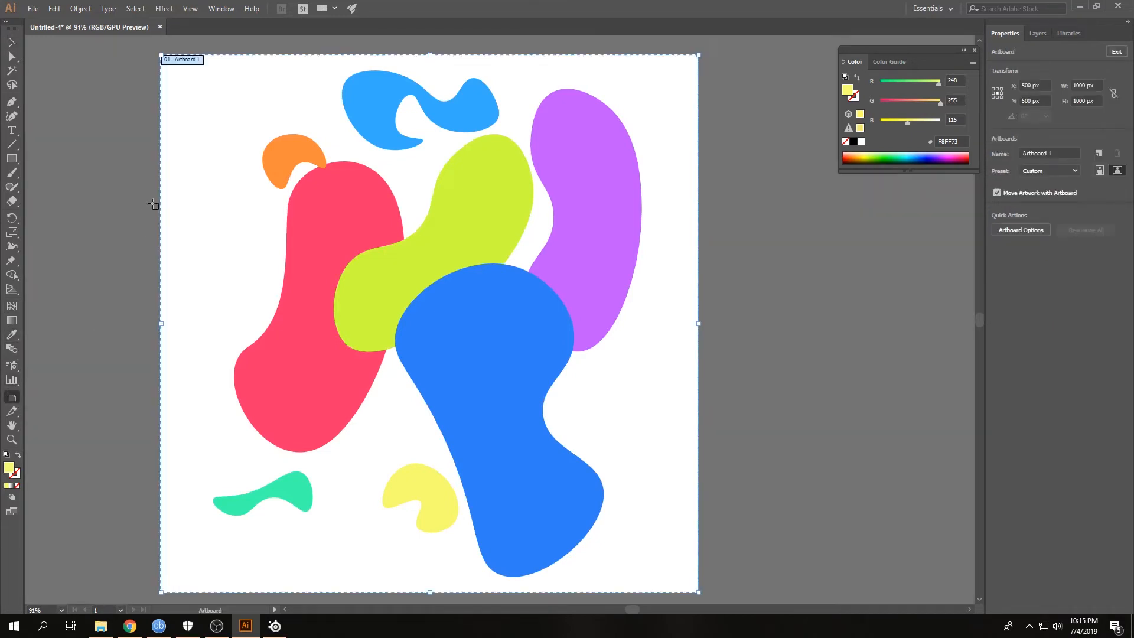
click(224, 10)
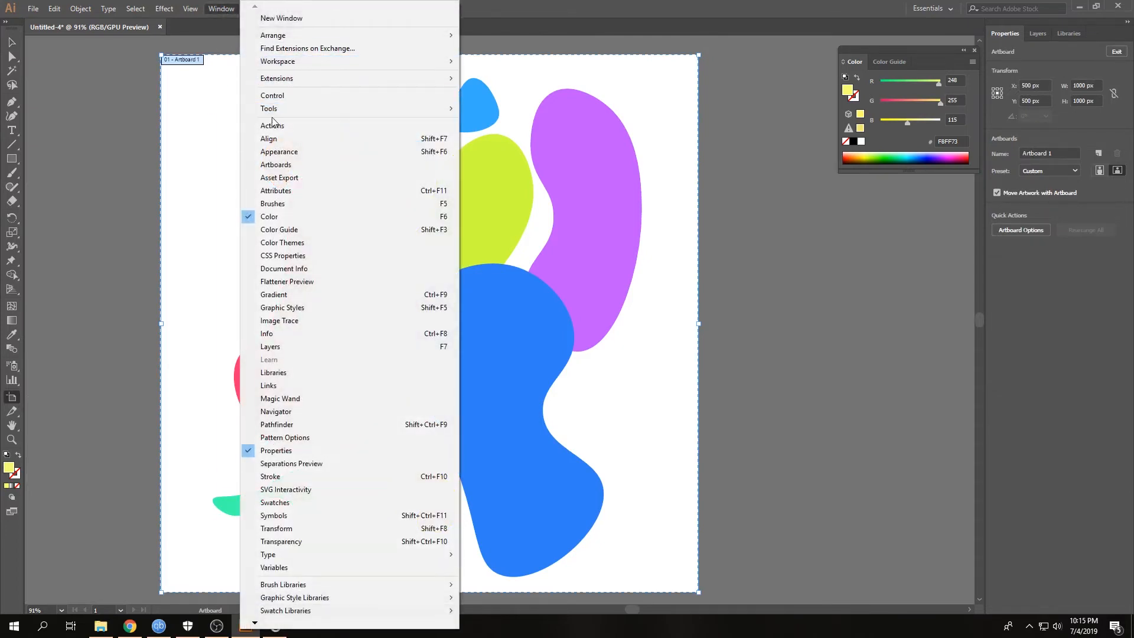
click(281, 100)
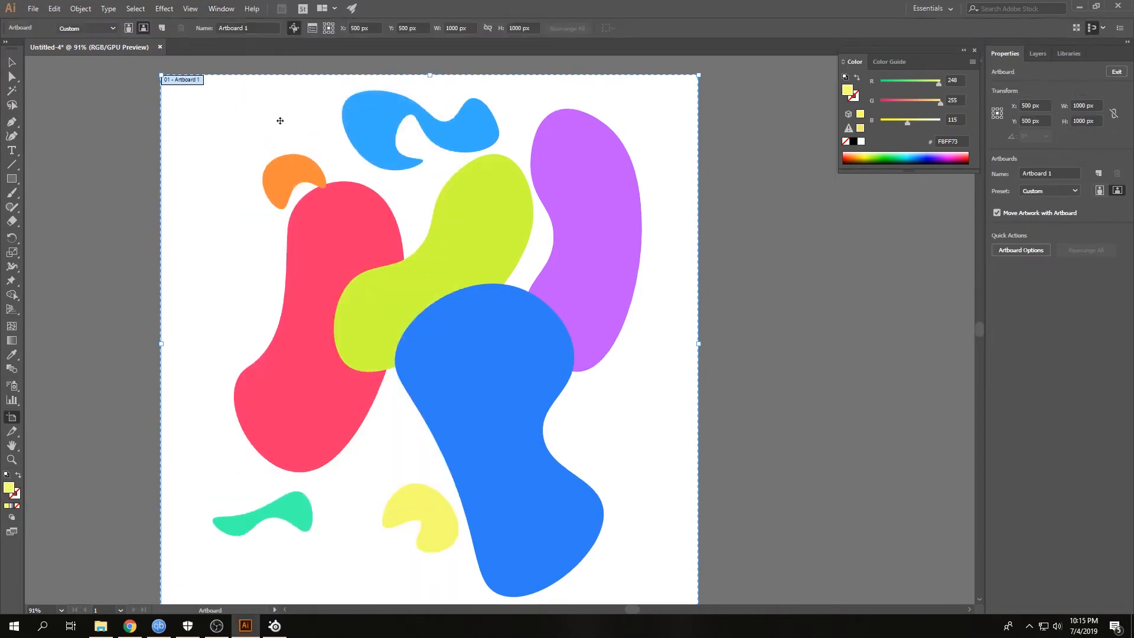
Constrain the artboard's width and height proportions and enlarge it to 7000 x 7000 px.
click(488, 30)
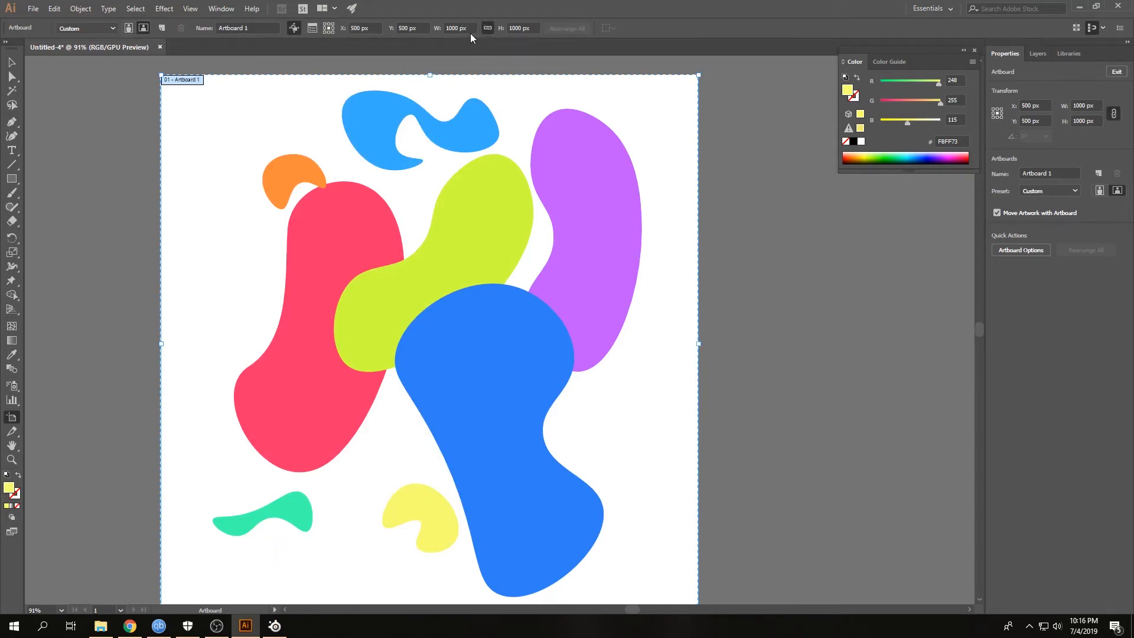
drag(471, 28, 444, 28)
text(7000)
key(Return)
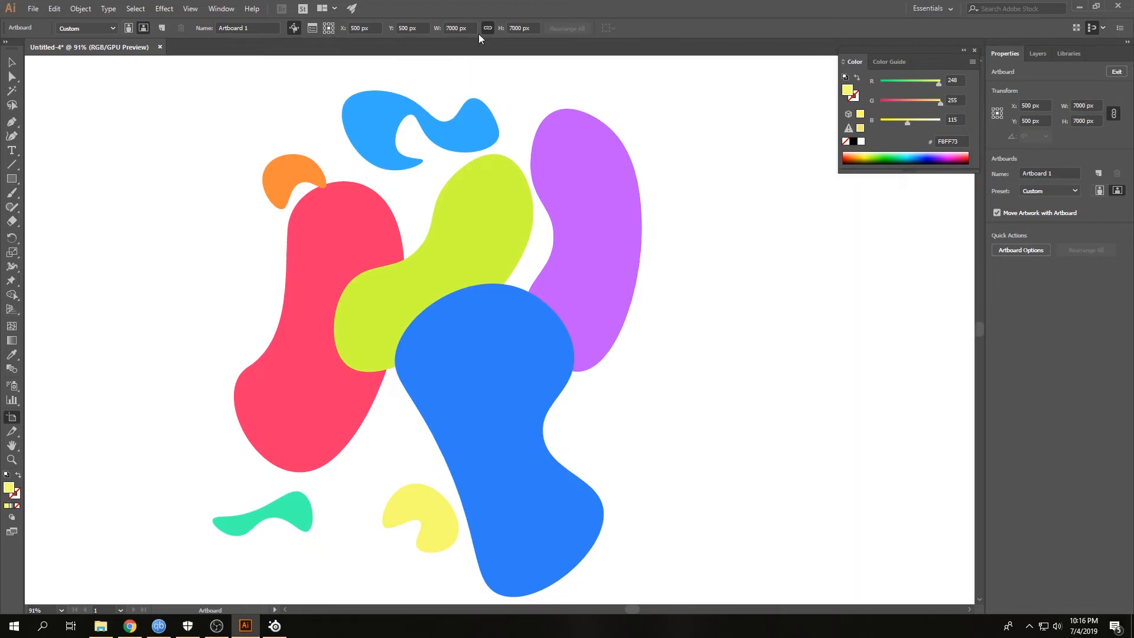
key(v)
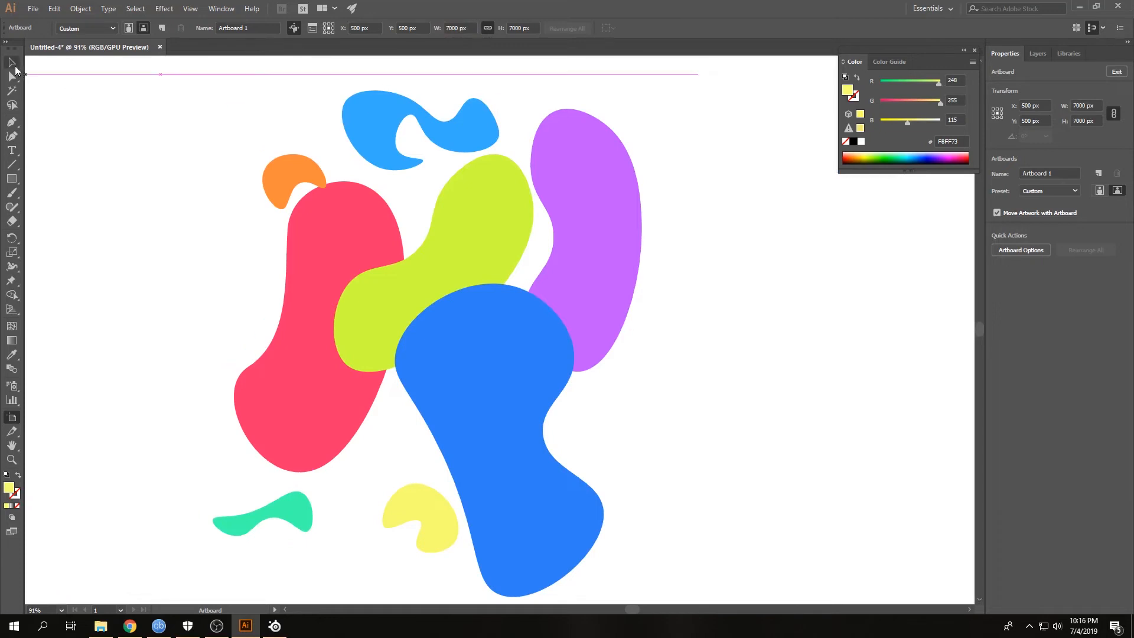
Scale all the coloured shapes up together to about 5506 x 6495 px and position them to nearly fill the enlarged artboard.
scroll(205, 233, down, 8)
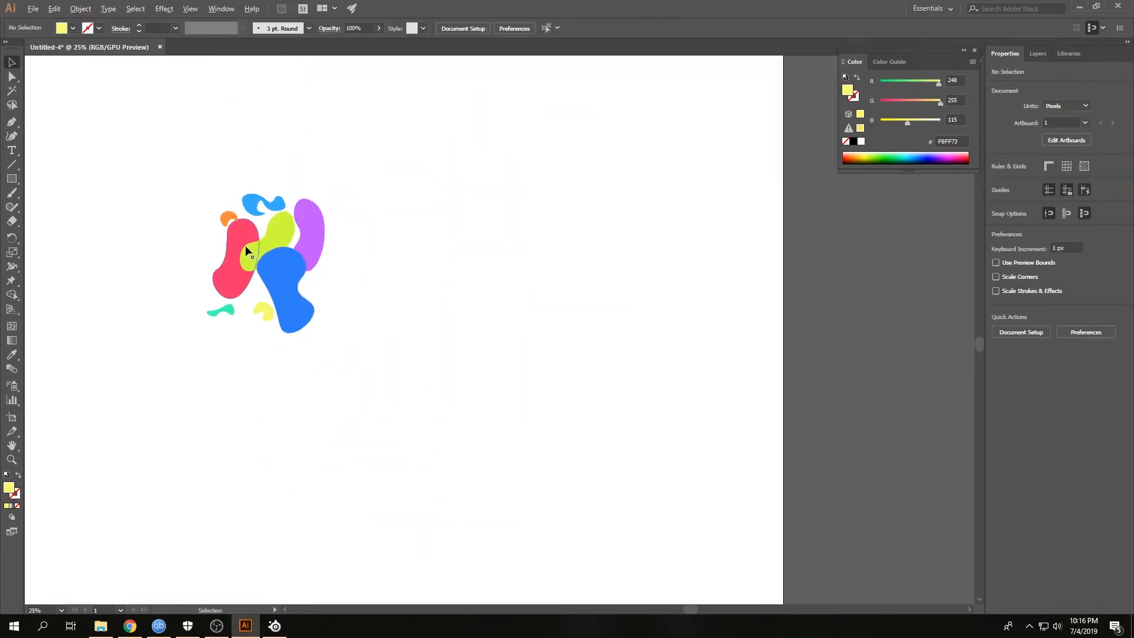
scroll(522, 258, up, 3)
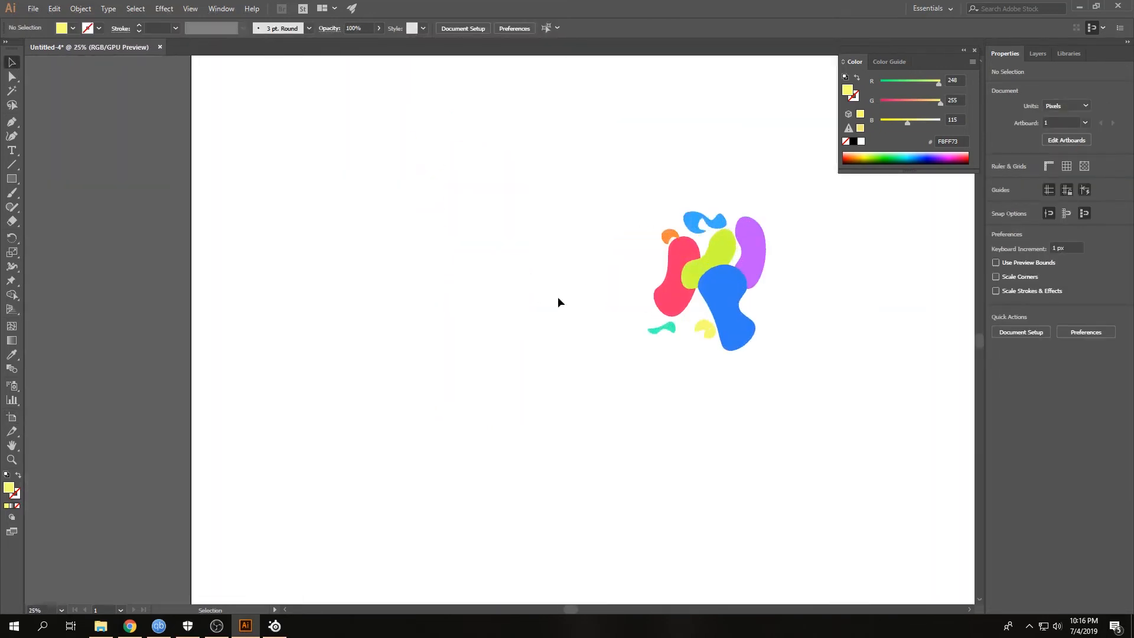
scroll(559, 301, right, 5)
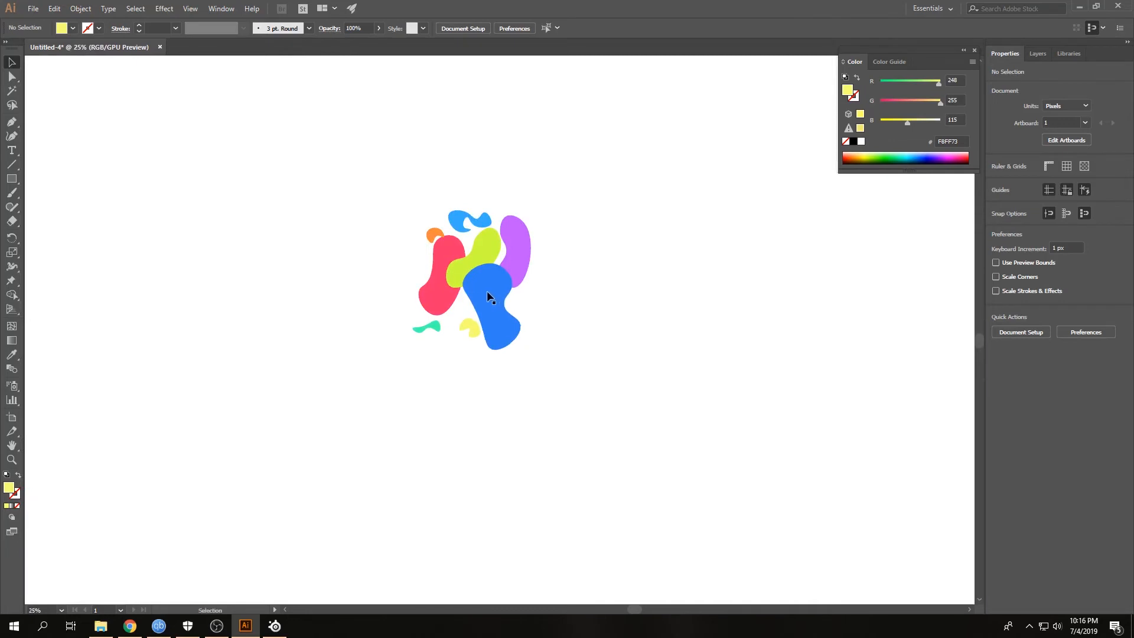
scroll(483, 272, down, 2)
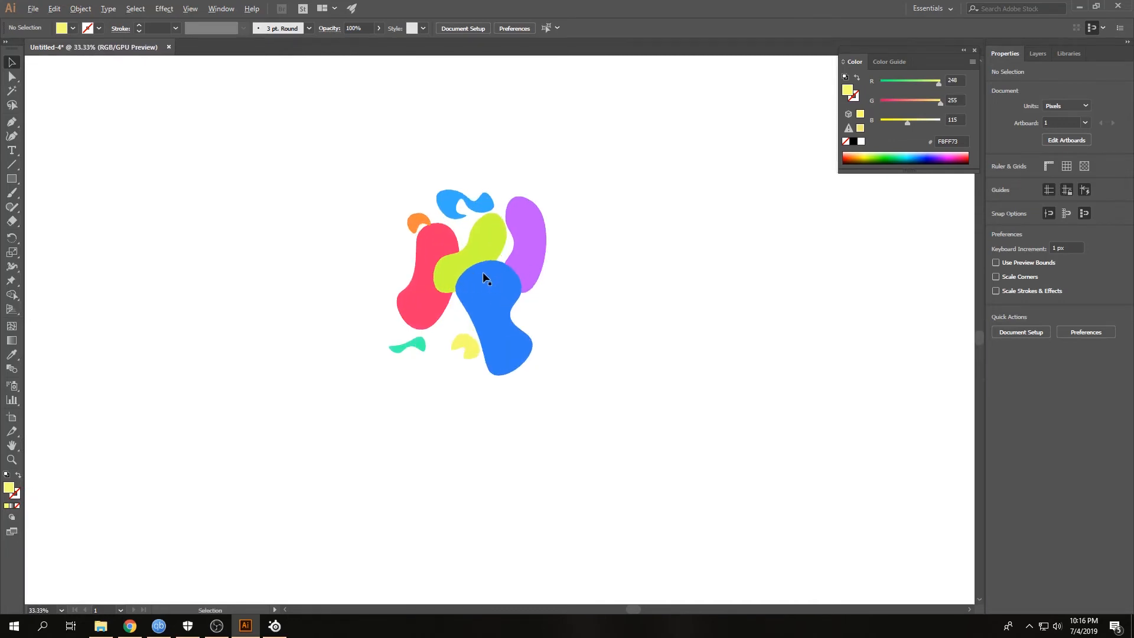
scroll(483, 272, down, 1)
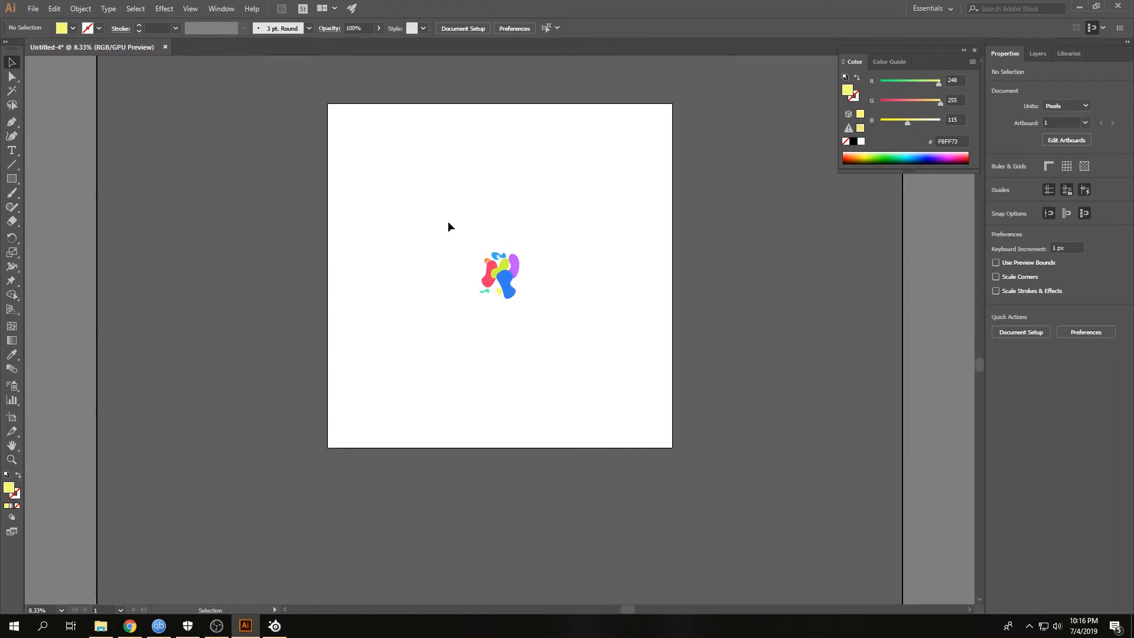
drag(436, 219, 565, 353)
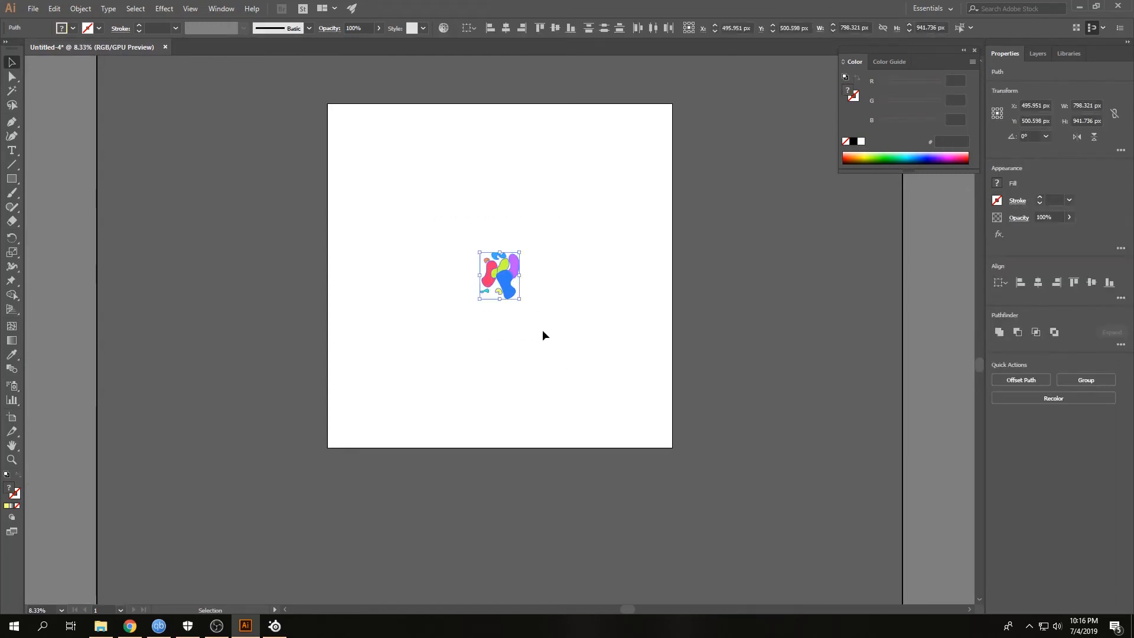
drag(438, 226, 575, 352)
drag(520, 300, 617, 414)
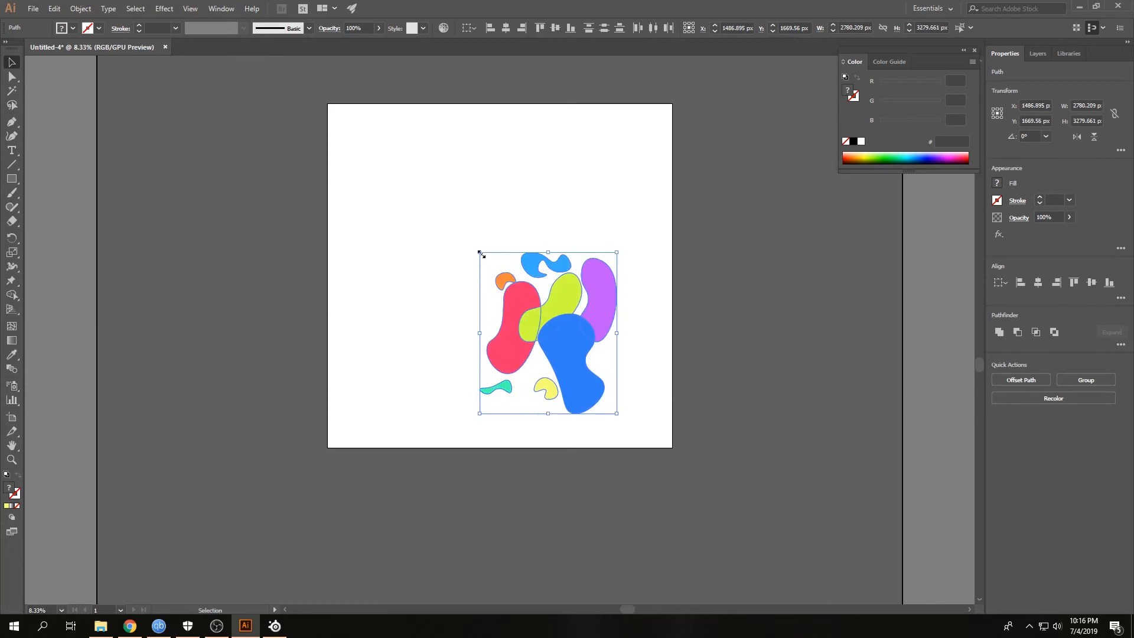
drag(481, 254, 347, 124)
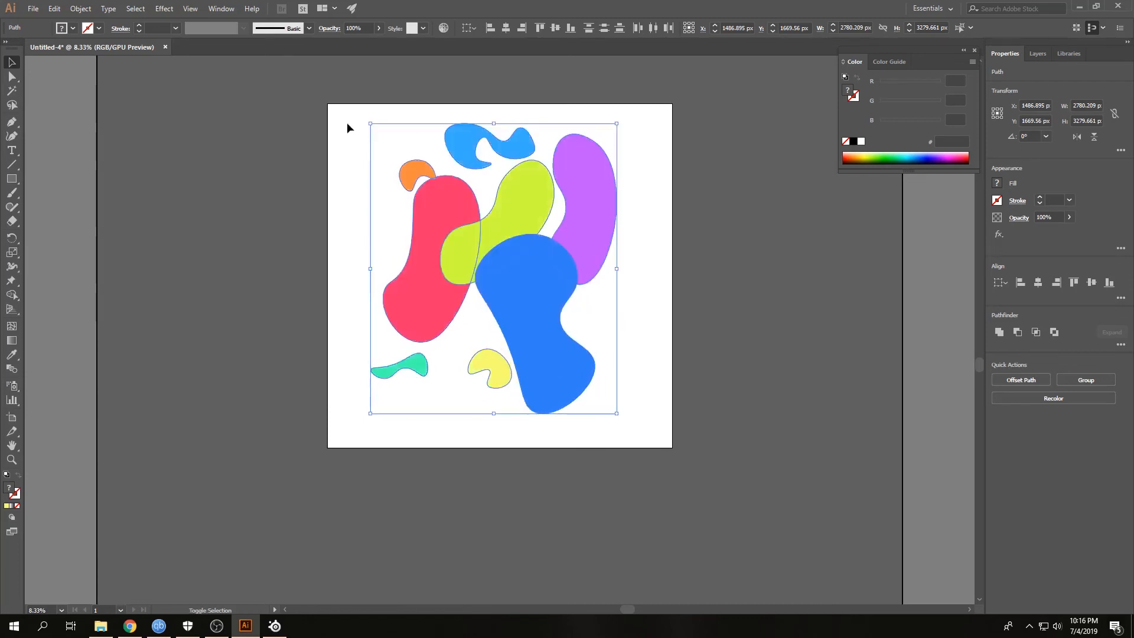
drag(505, 253, 492, 250)
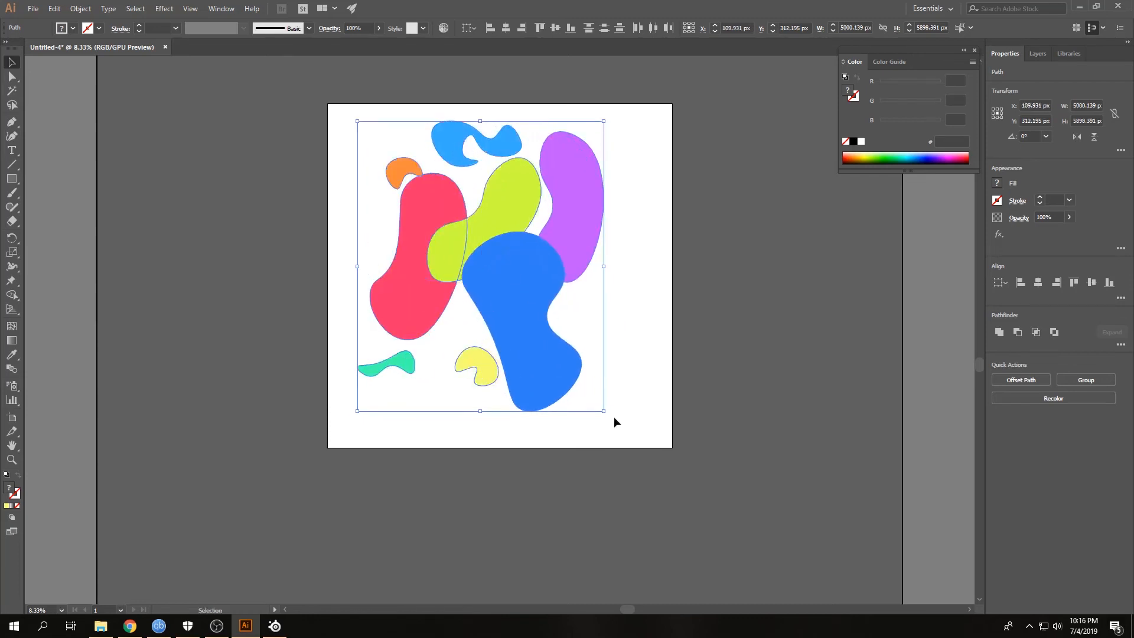
drag(603, 410, 628, 441)
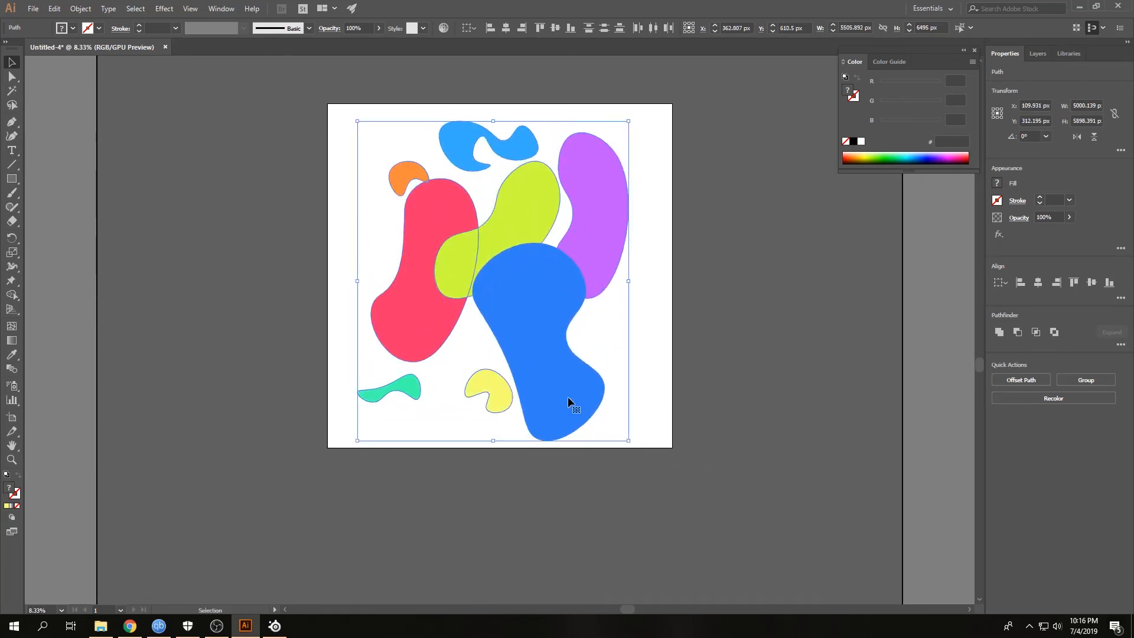
Shift all the coloured shapes together slightly up and left on the artboard, deselect them, and fit the artboard in view.
drag(568, 396, 564, 390)
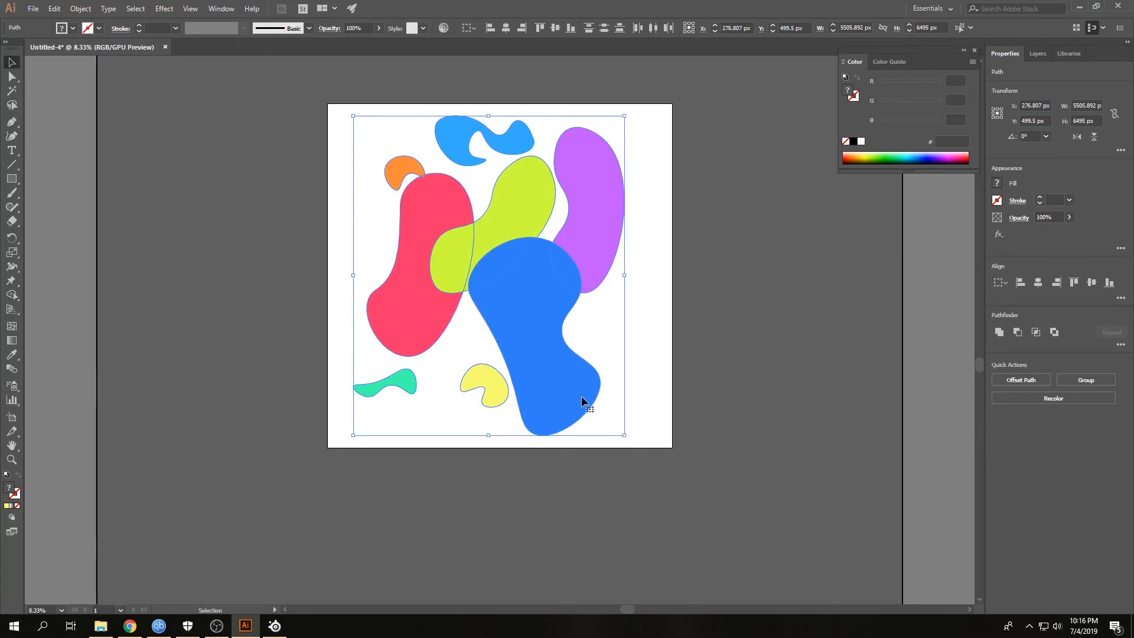
click(742, 359)
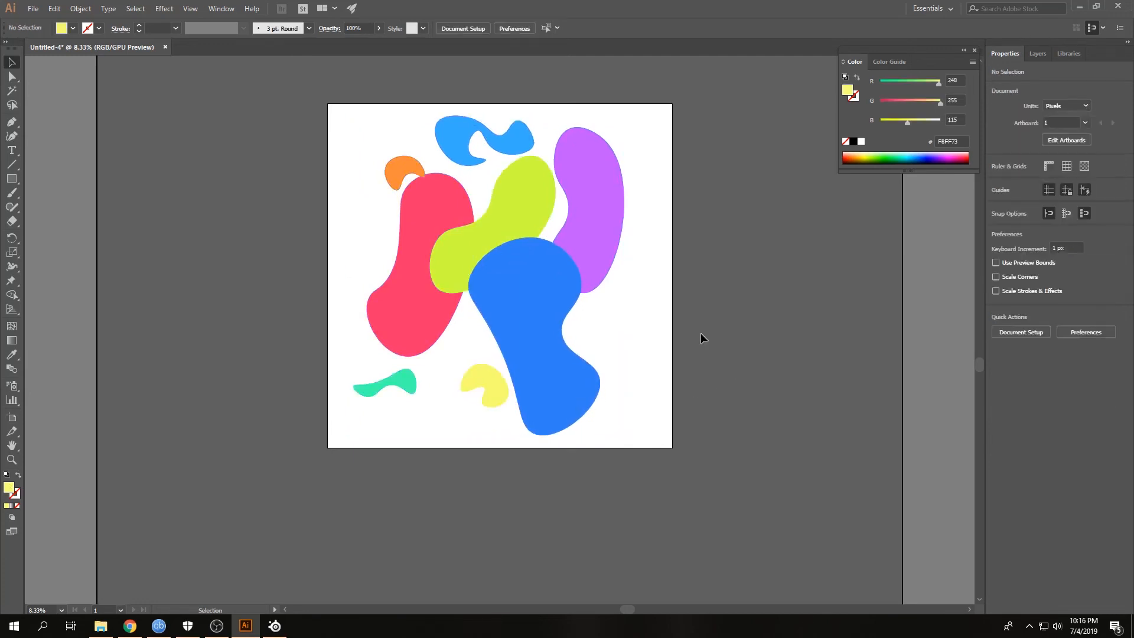
key(ctrl+0)
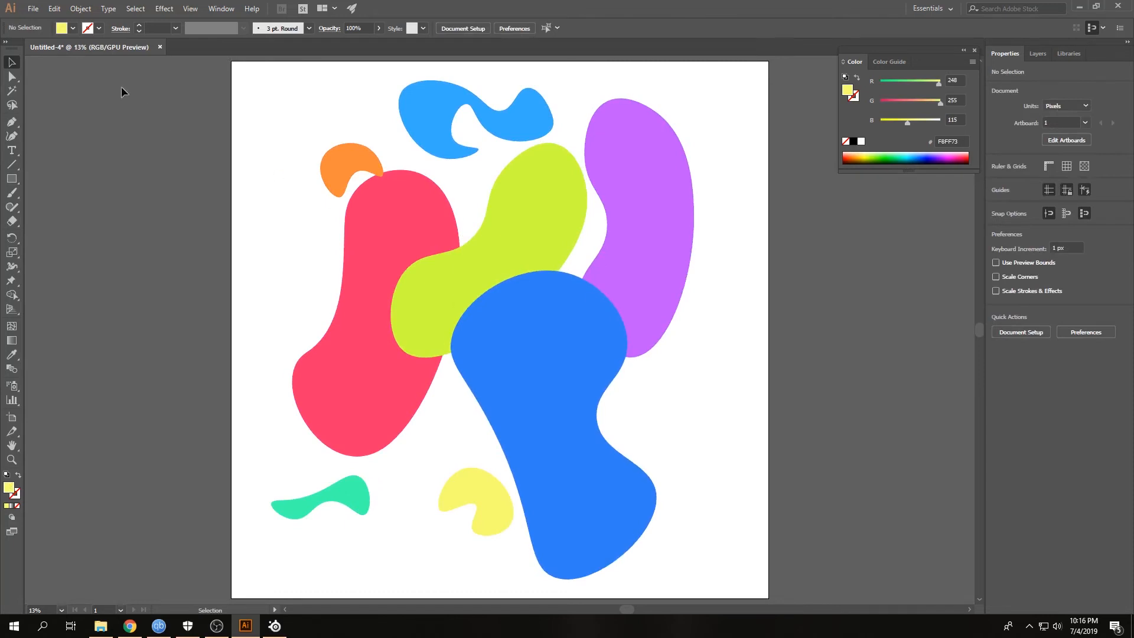
Start an Export As of the artwork and create a new folder on the Desktop as its destination.
click(34, 9)
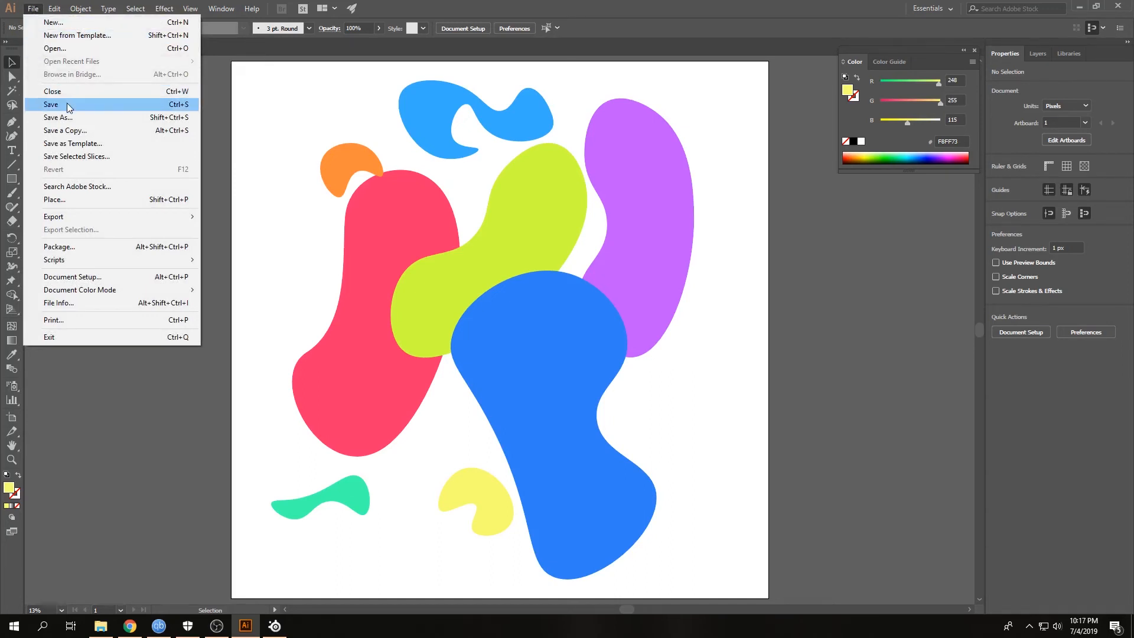
mouse_move(104, 217)
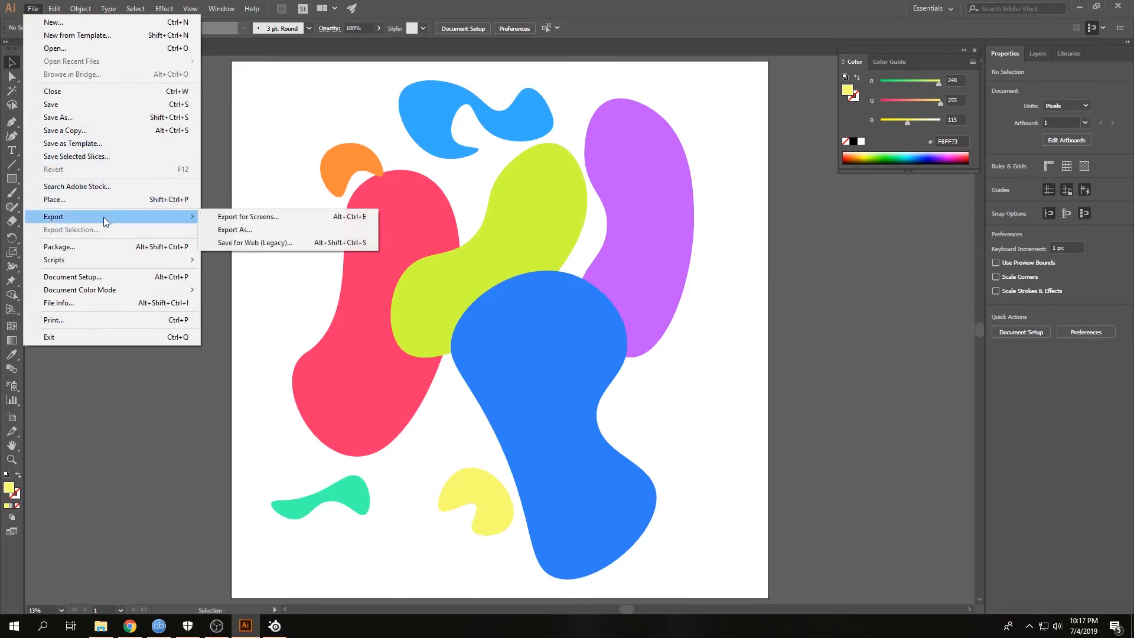
click(247, 231)
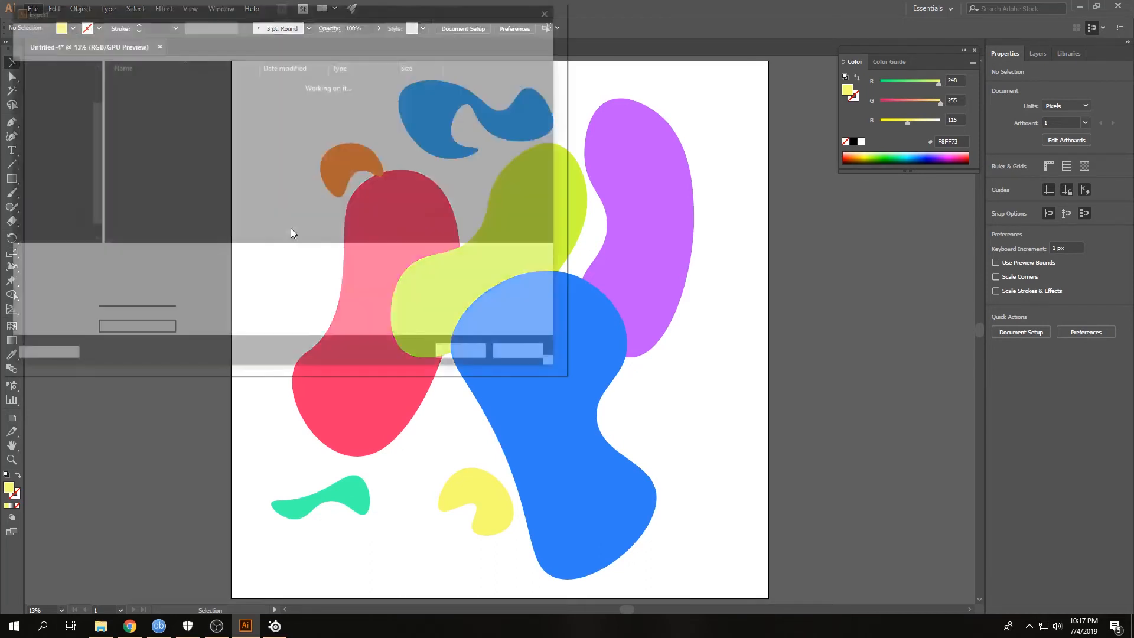
scroll(92, 161, up, 2)
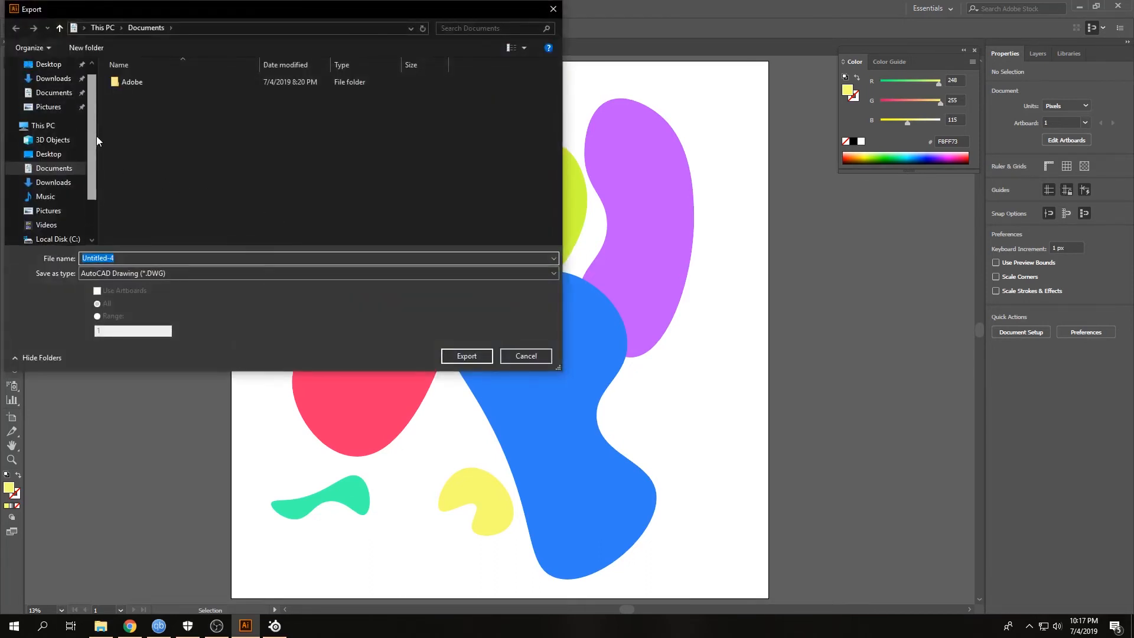
click(57, 94)
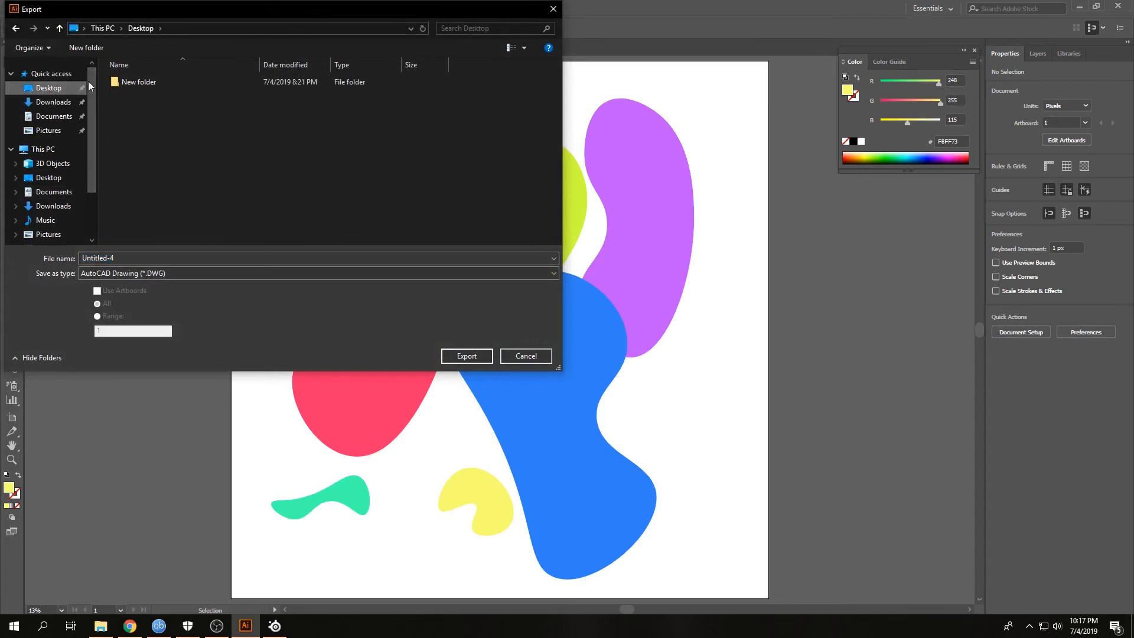
click(86, 47)
double_click(151, 95)
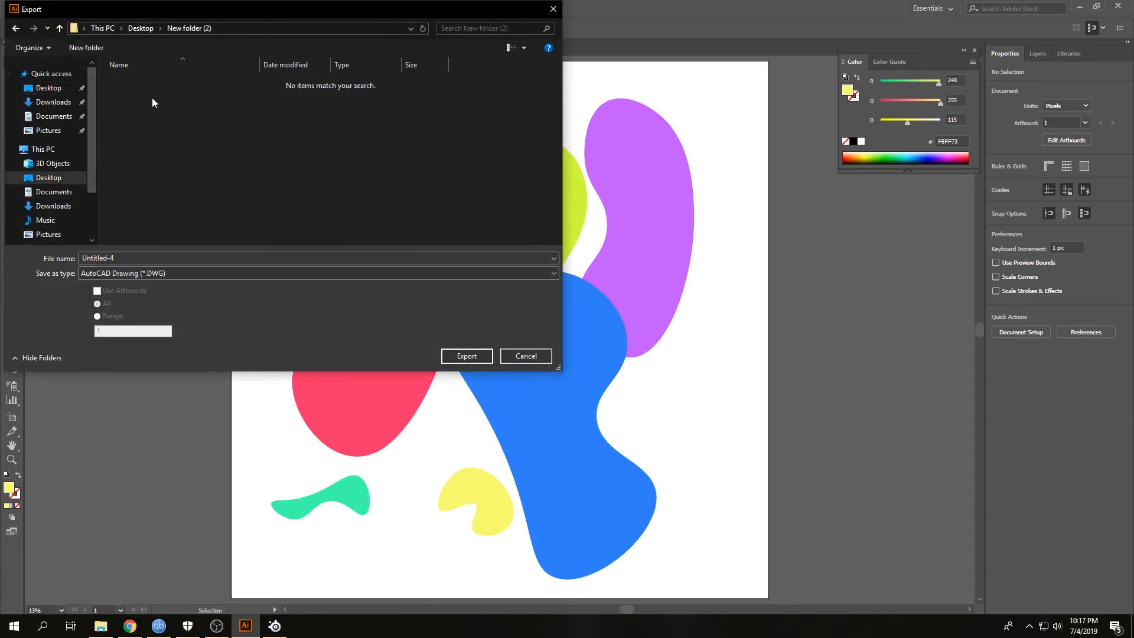
Name the export "abstract", choose the PNG format with Use Artboards enabled, and proceed to the PNG options.
click(134, 258)
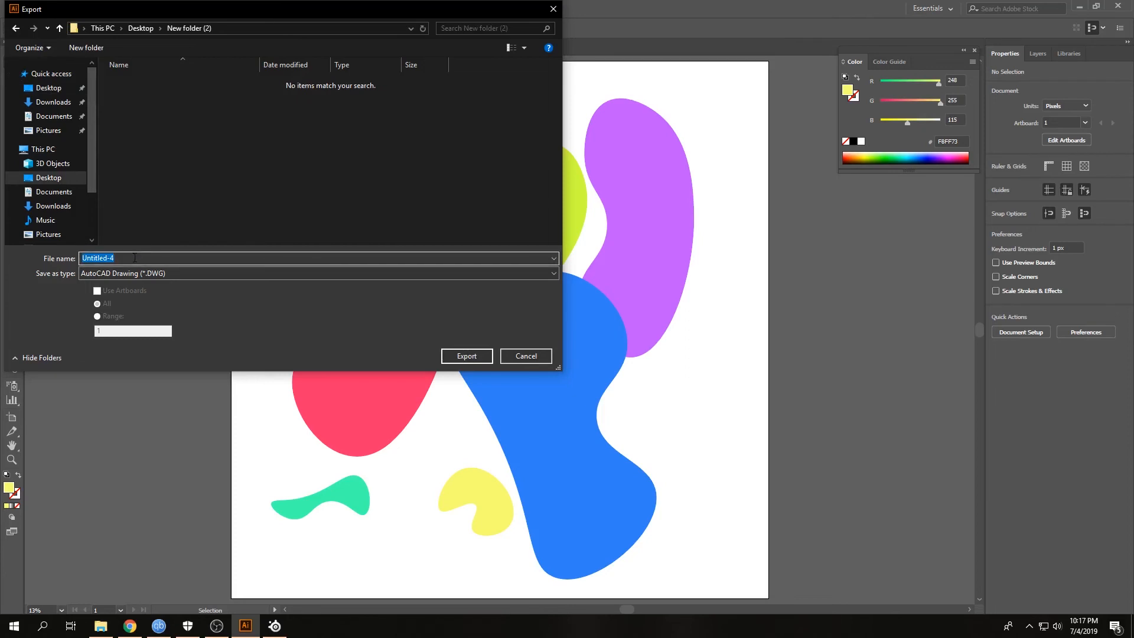
text(abstract)
click(200, 275)
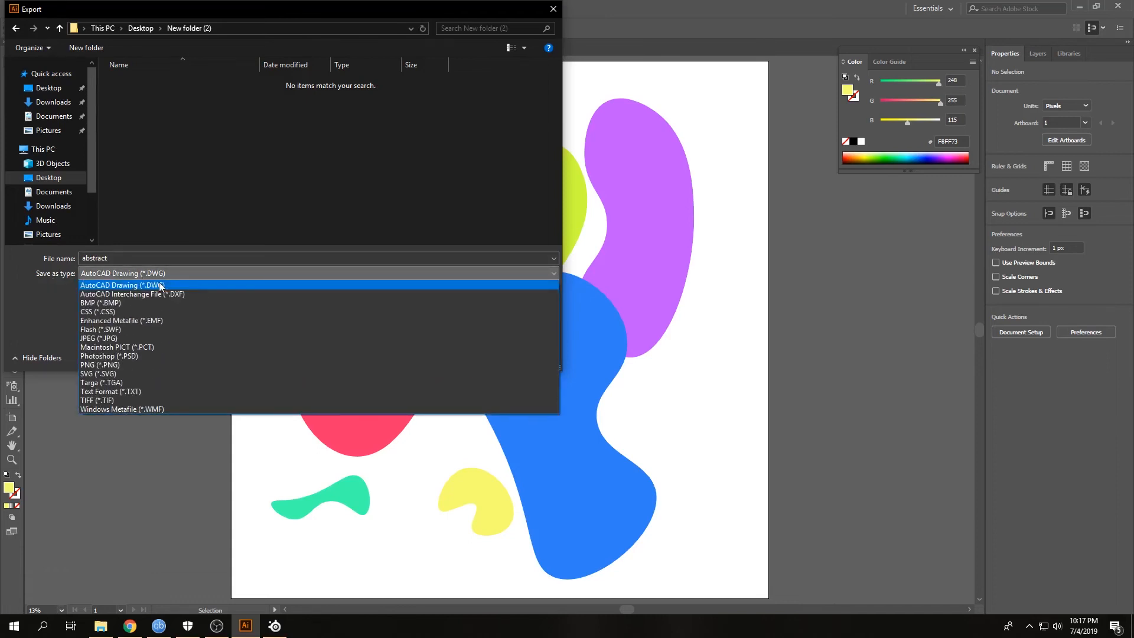
click(126, 365)
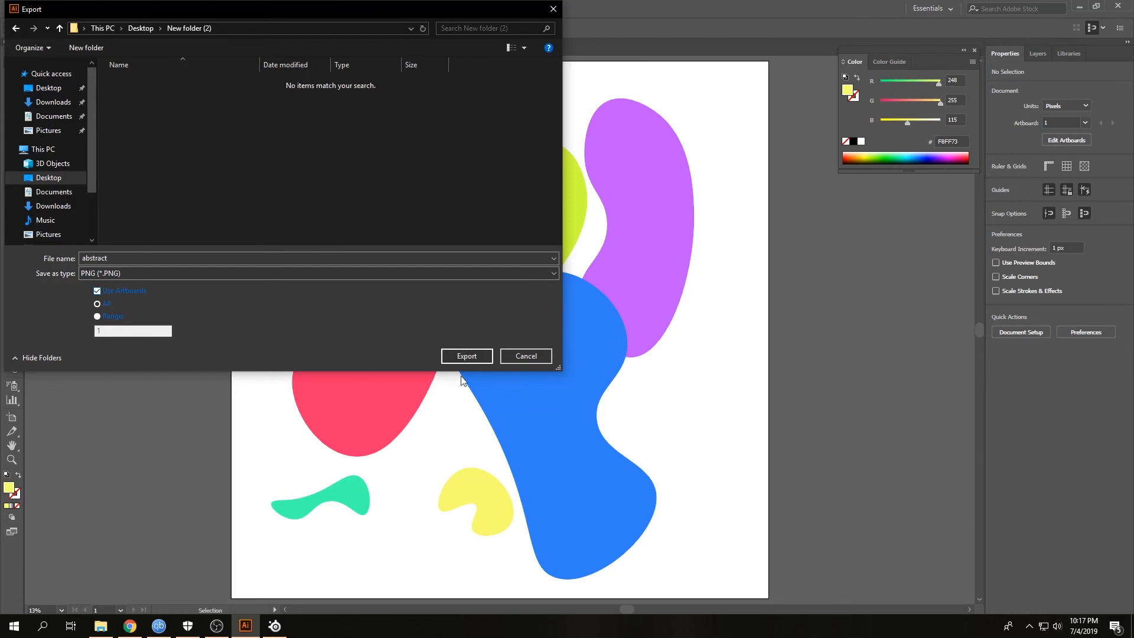
click(467, 356)
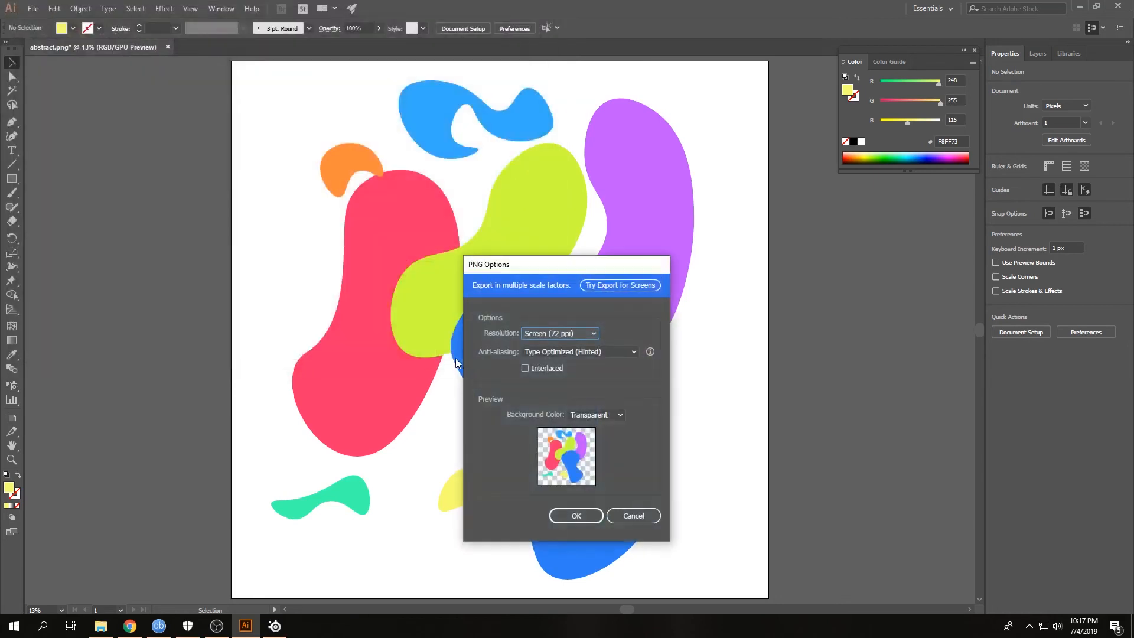
Set the PNG resolution to Medium (150 ppi), keep the background colour Transparent, and complete the export.
click(577, 338)
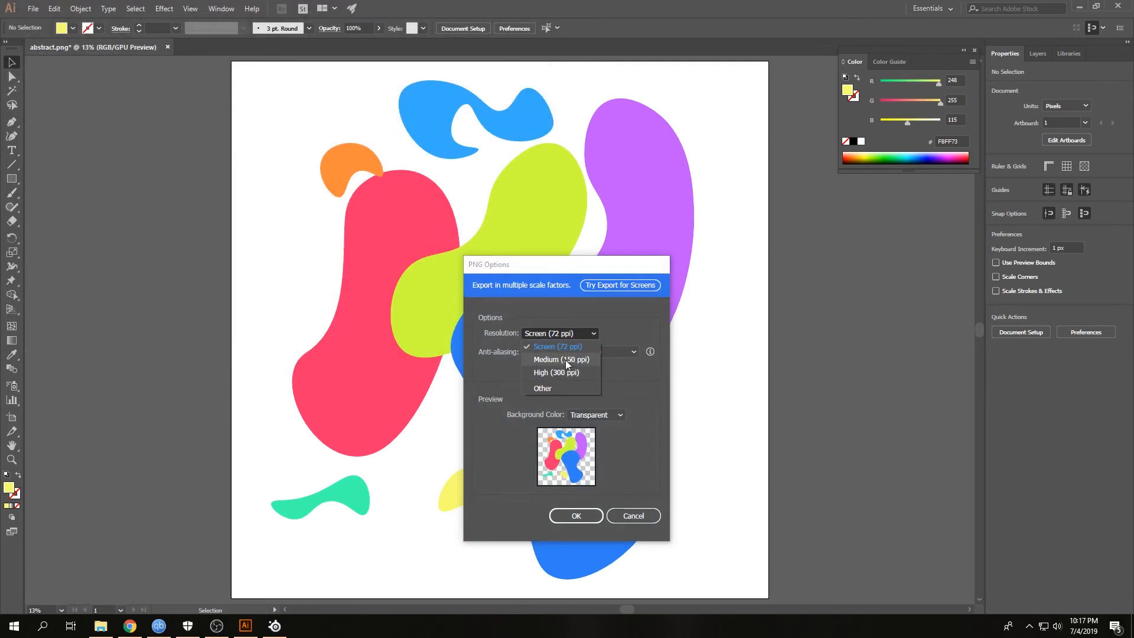
click(565, 359)
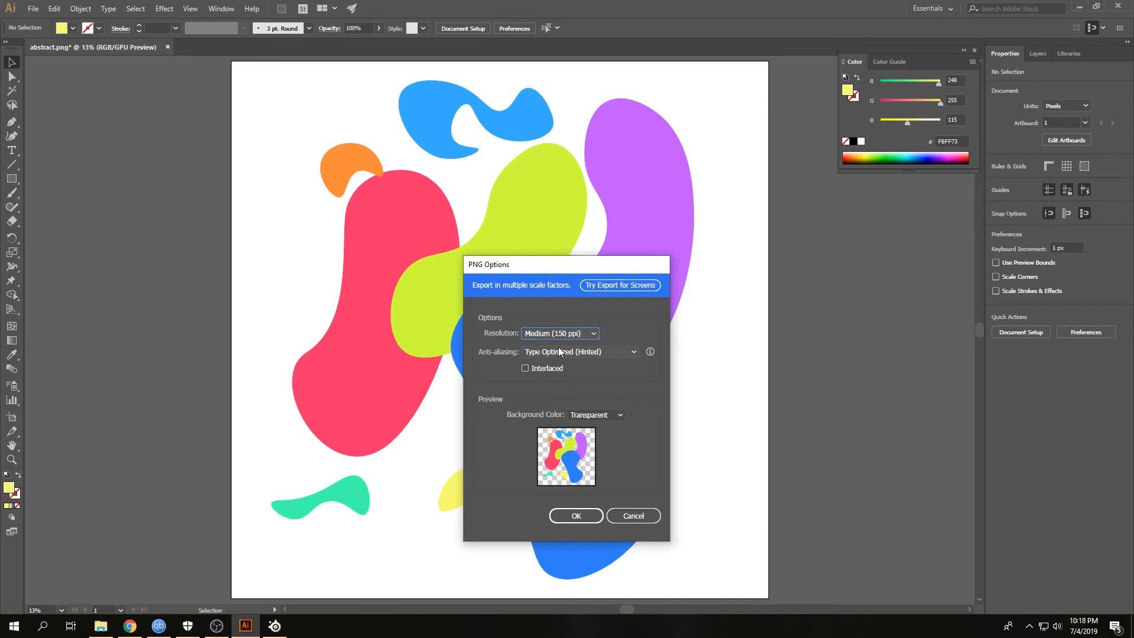
click(619, 415)
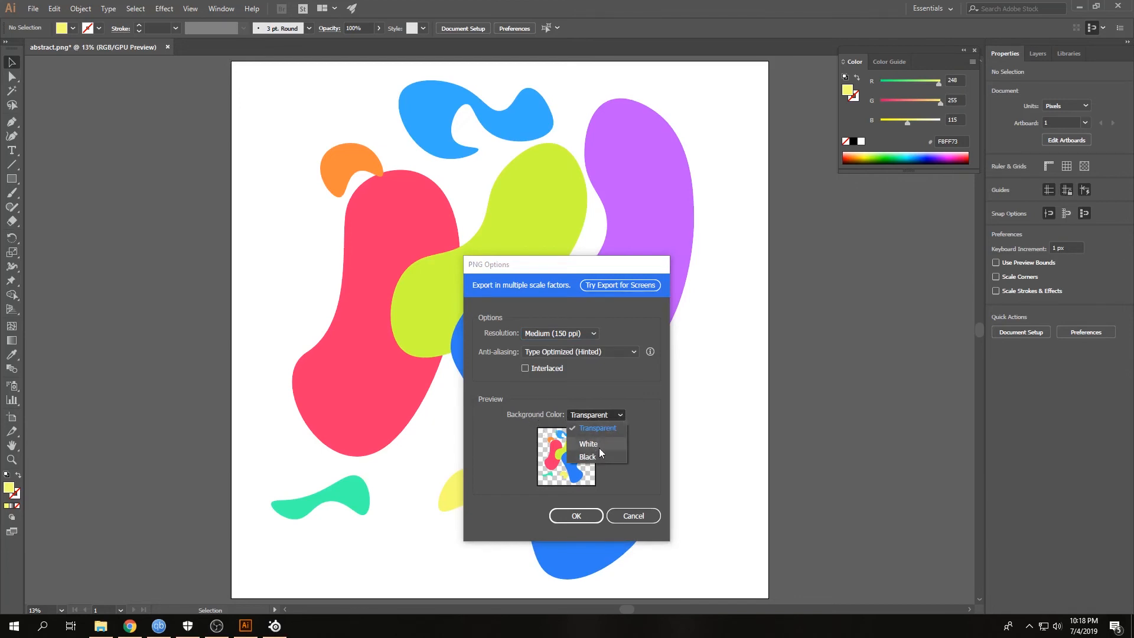
click(643, 430)
click(609, 416)
click(604, 428)
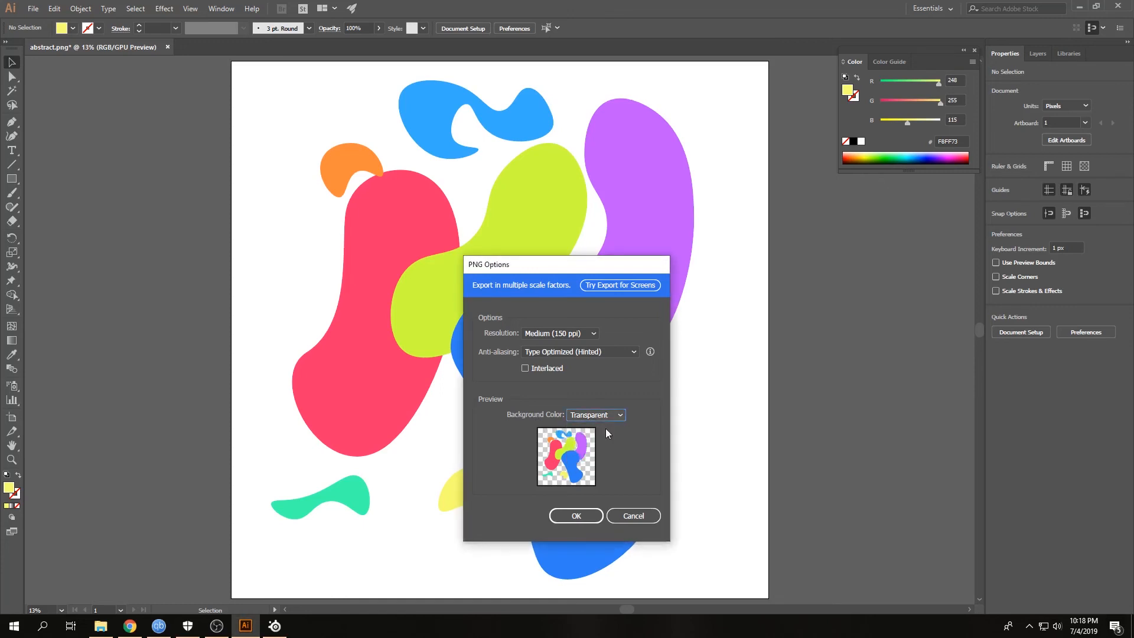
click(582, 514)
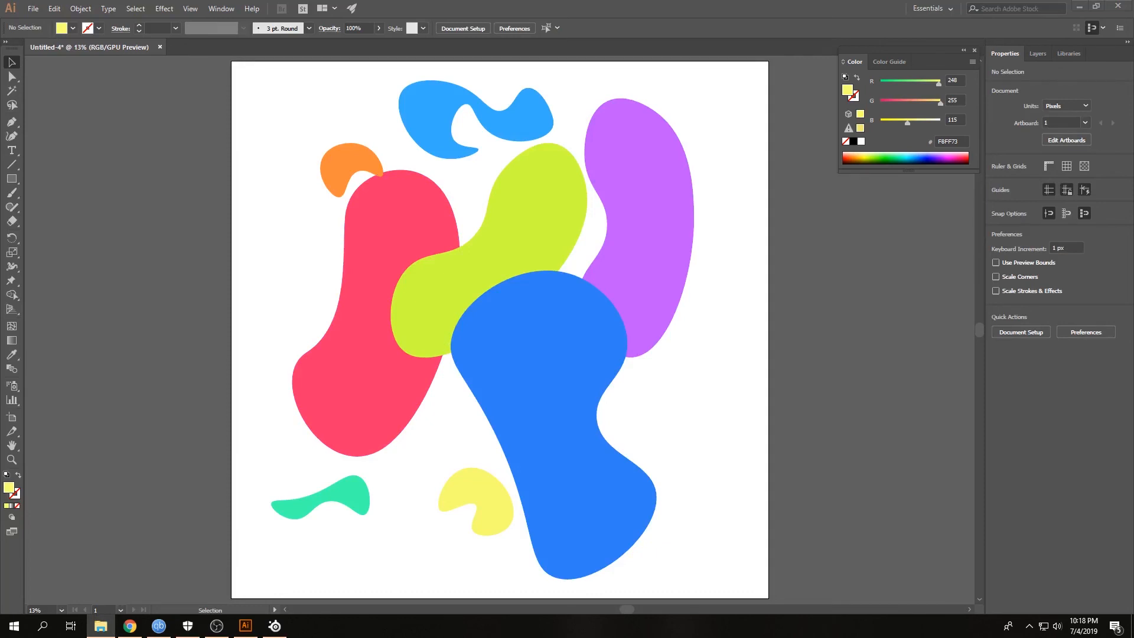
Switch to File Explorer, maximize the export folder's window, view the exported abstract-01 image in Photos, and close it.
drag(1, 177, 386, 0)
click(133, 139)
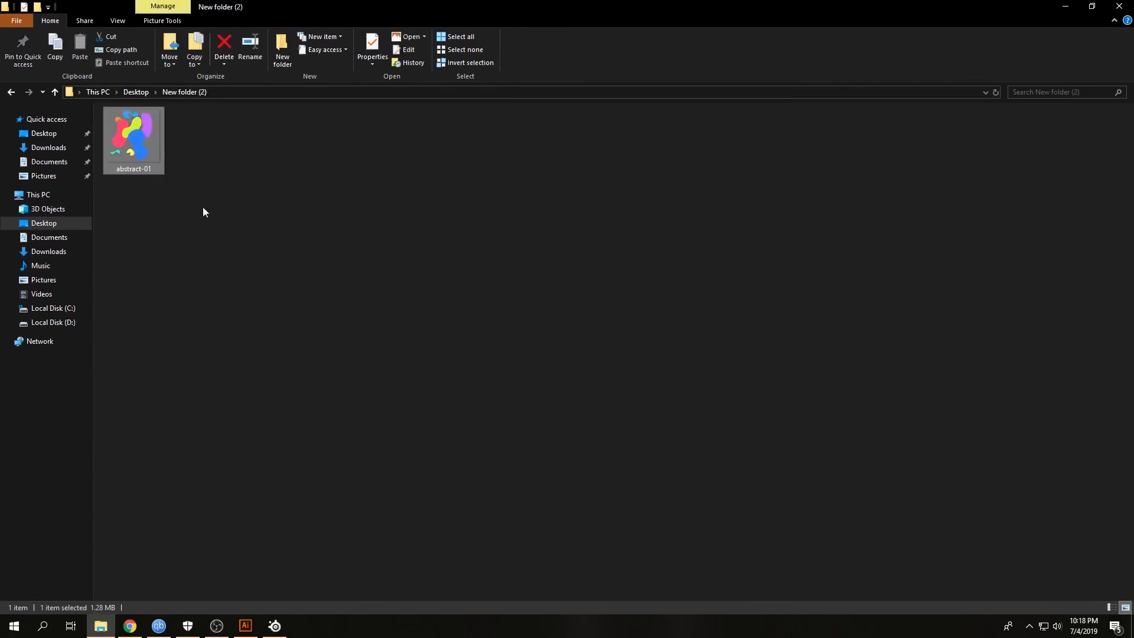
double_click(153, 153)
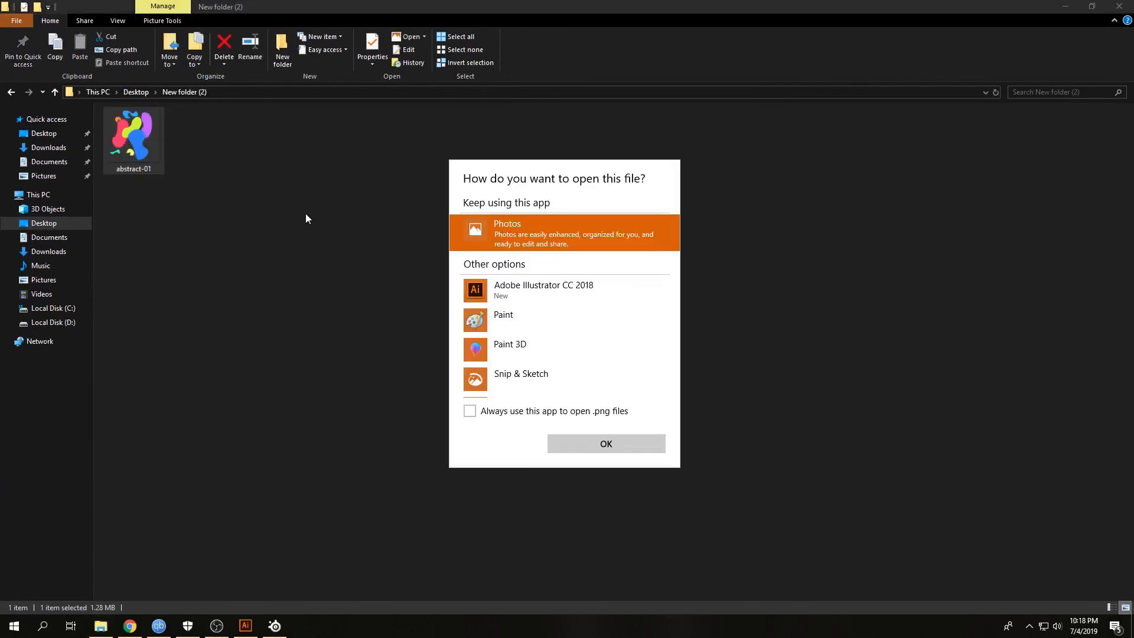
click(541, 411)
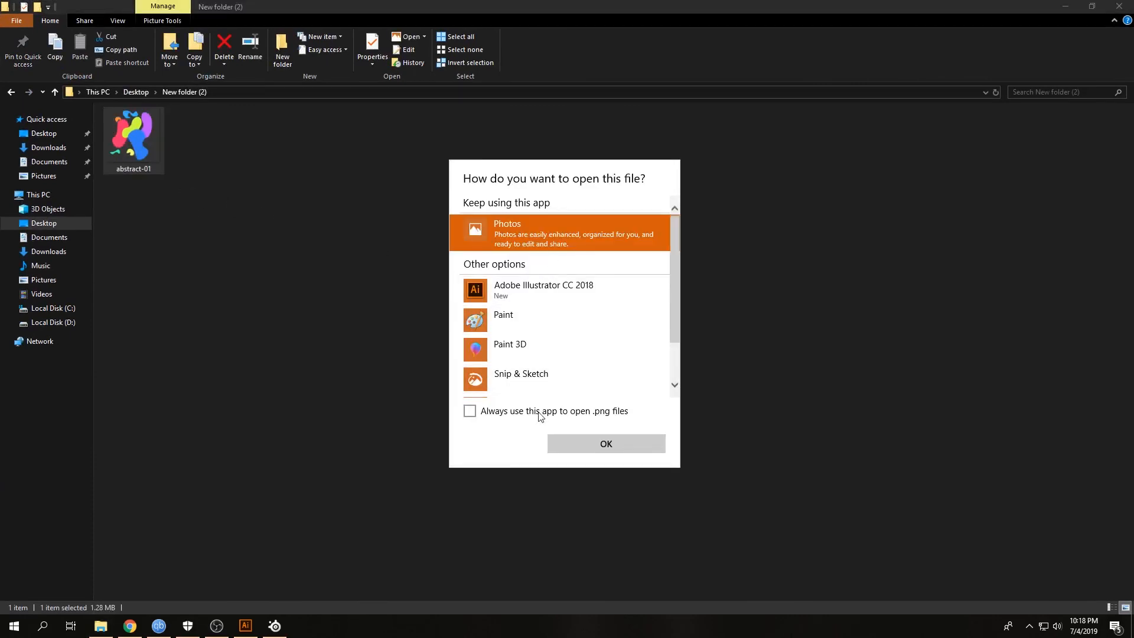
click(593, 442)
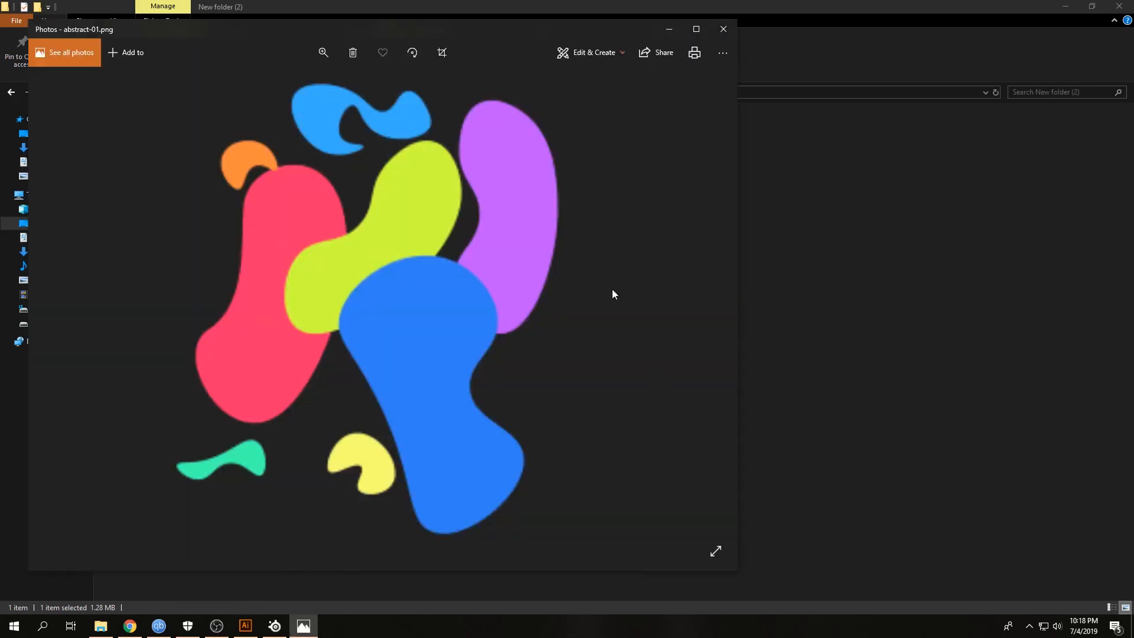
click(723, 29)
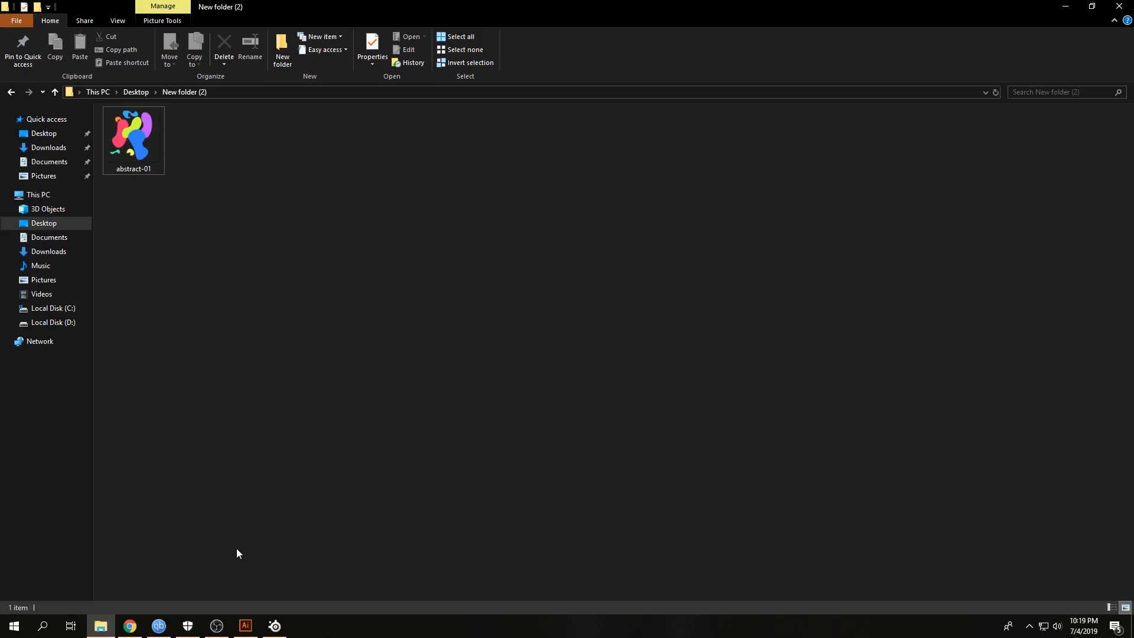
click(216, 626)
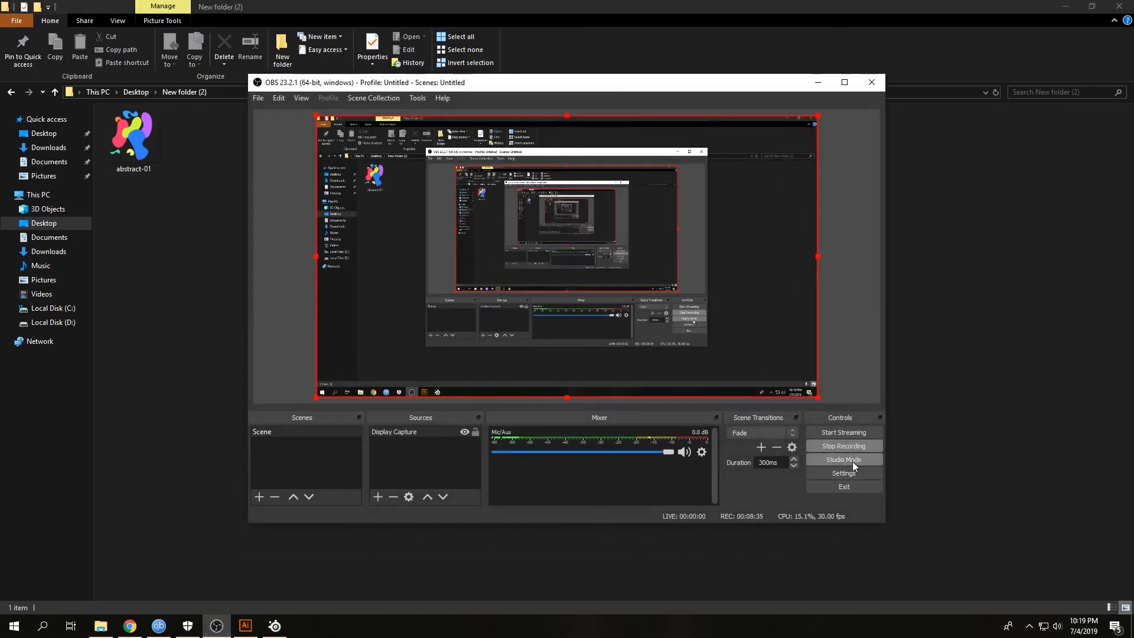
click(853, 446)
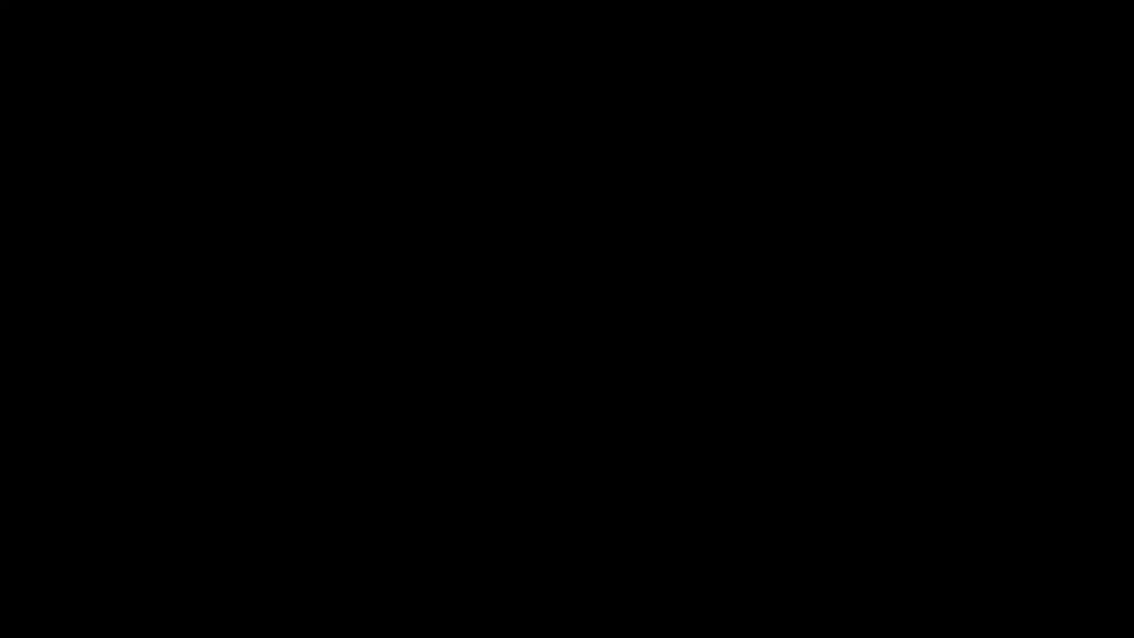